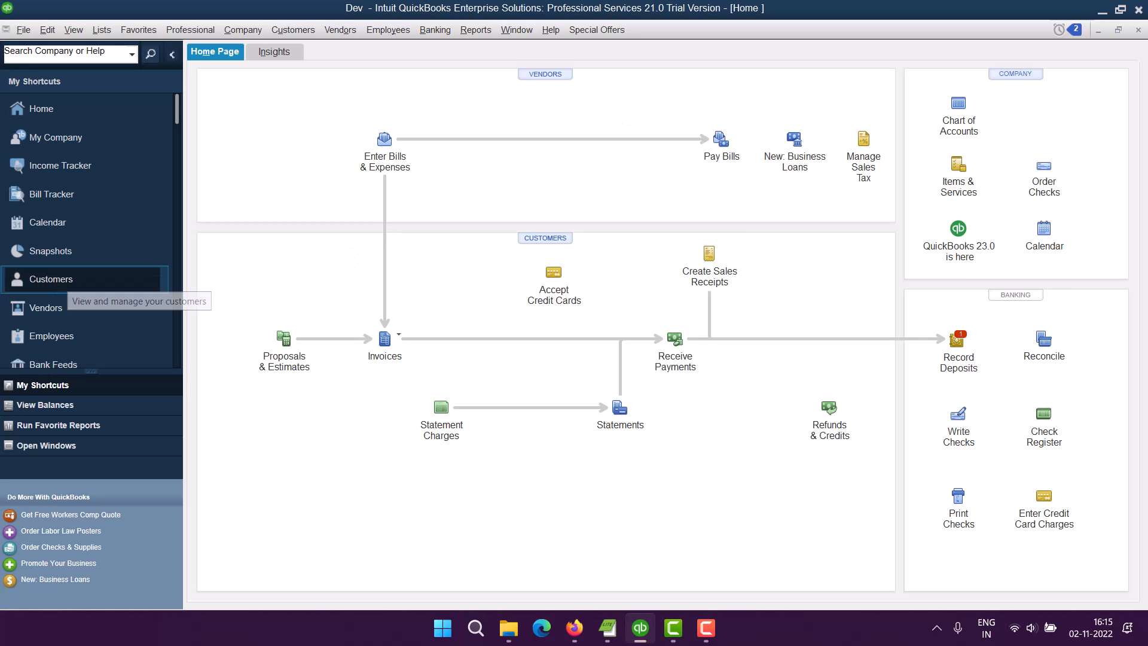
Open the Customer Center and browse the new-customer, new-transaction and Customers menus.
click(139, 282)
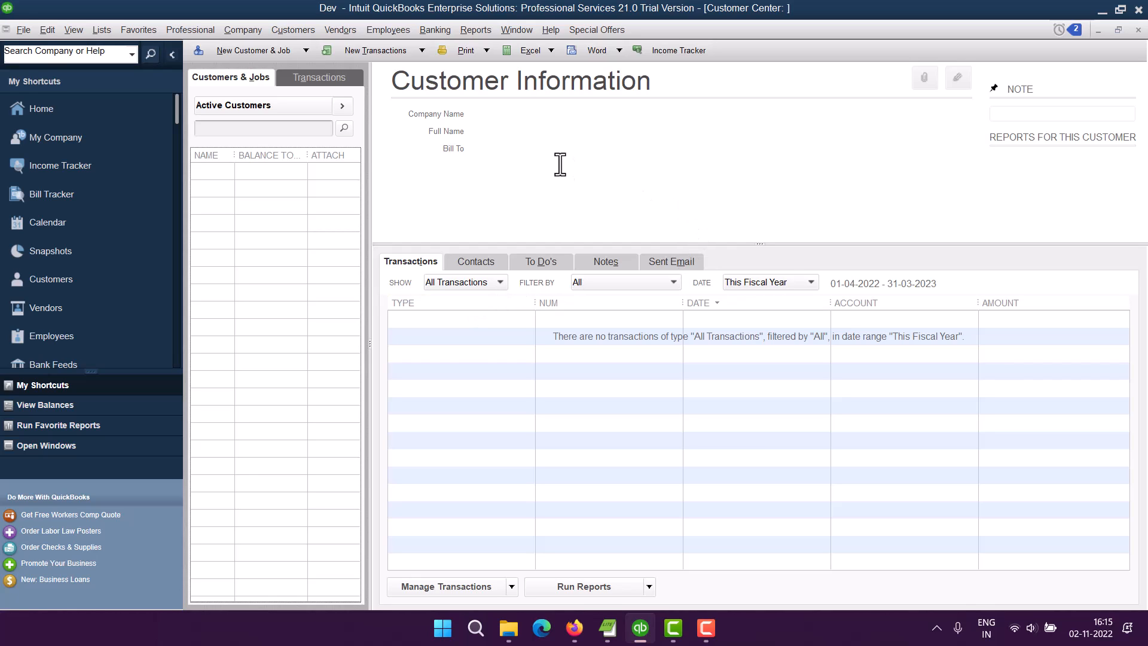
click(305, 54)
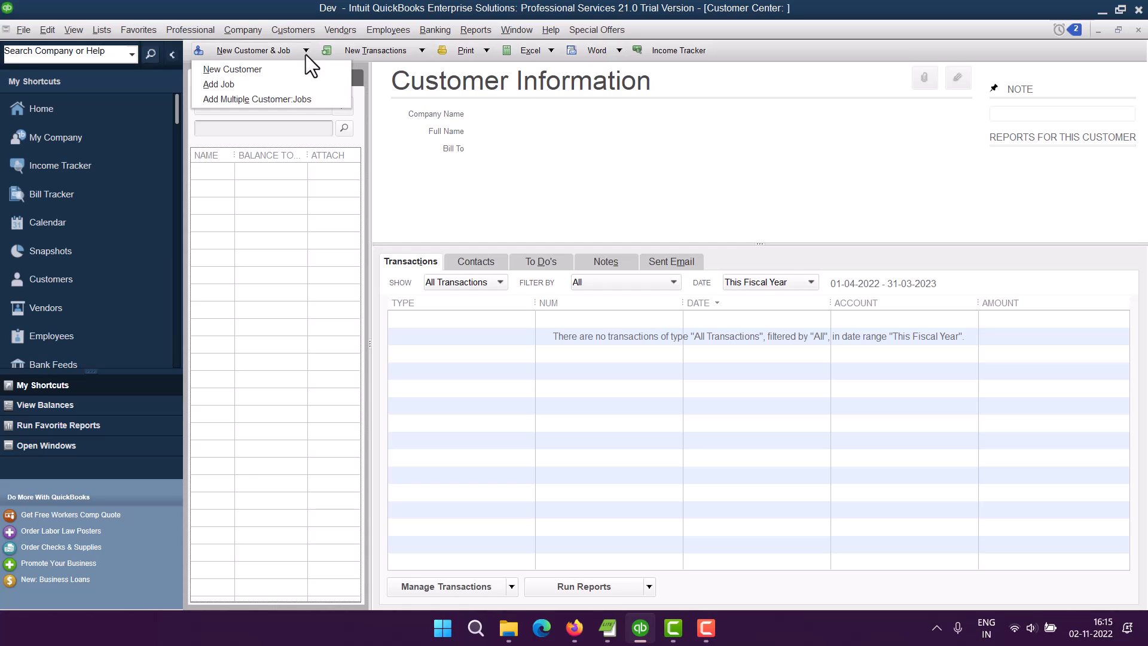
click(256, 68)
click(422, 51)
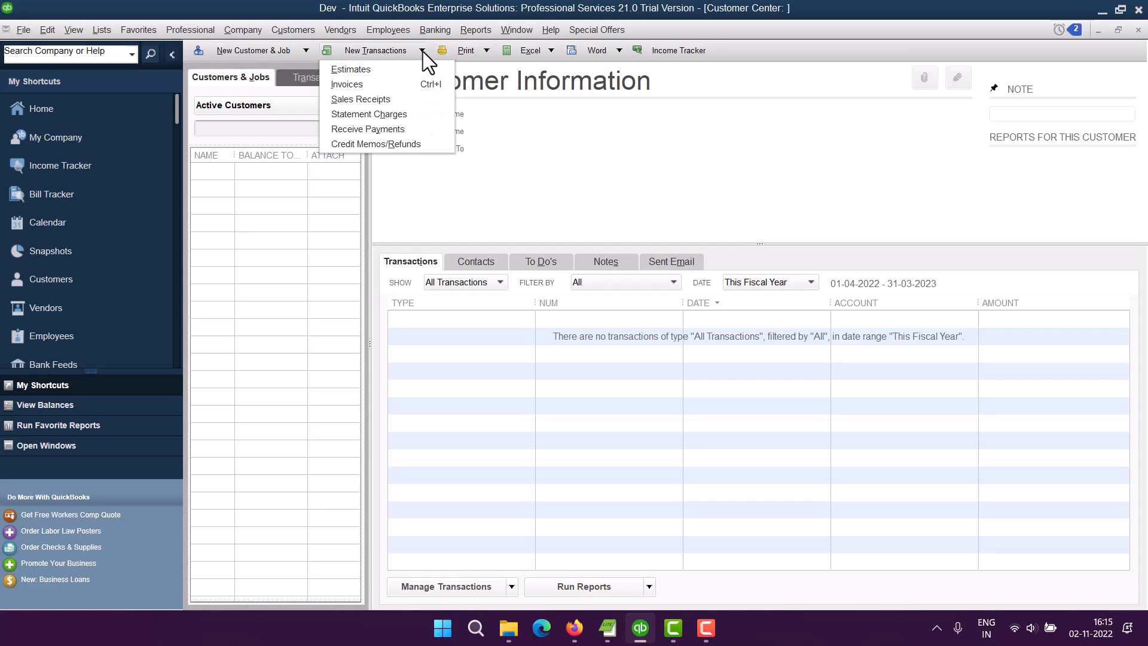
click(360, 100)
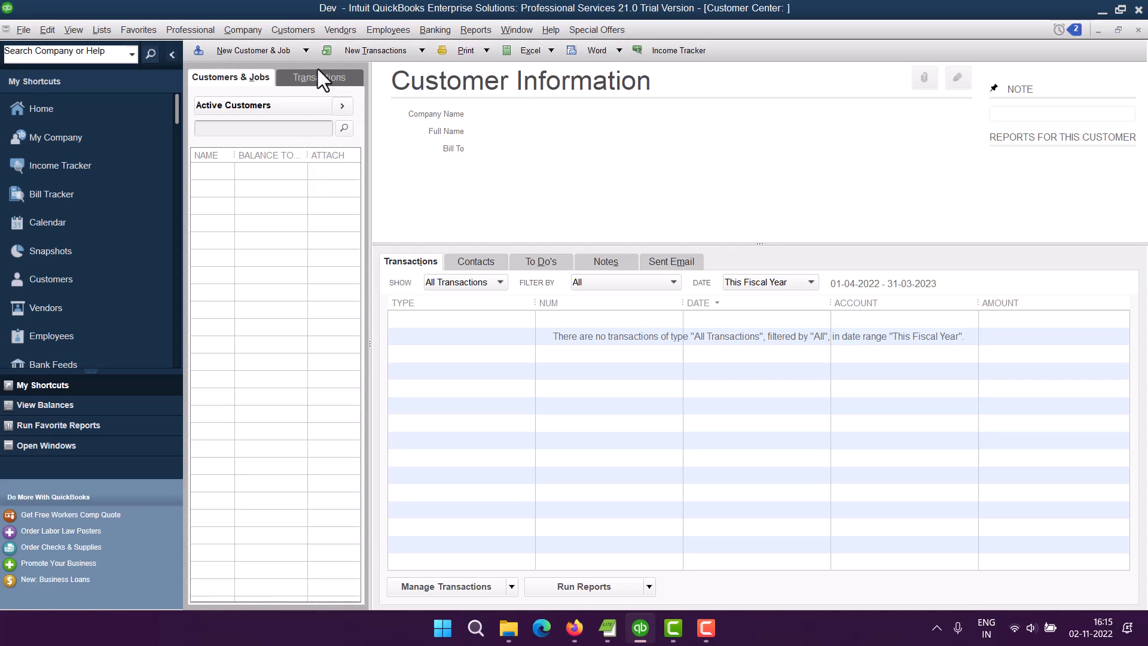
click(286, 33)
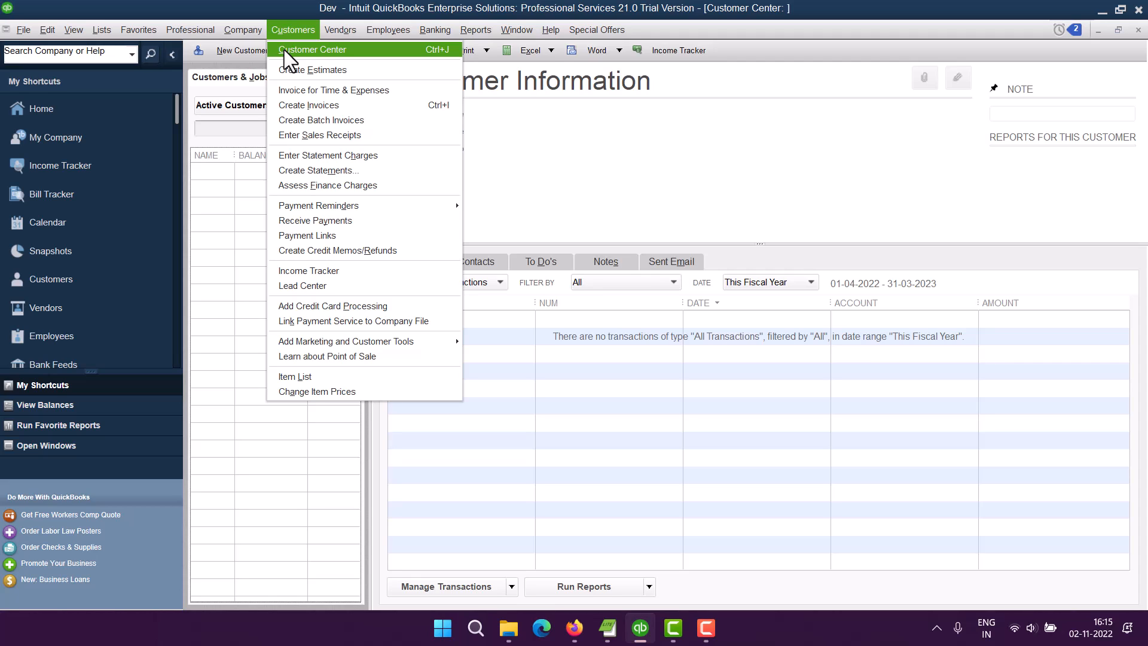
click(531, 146)
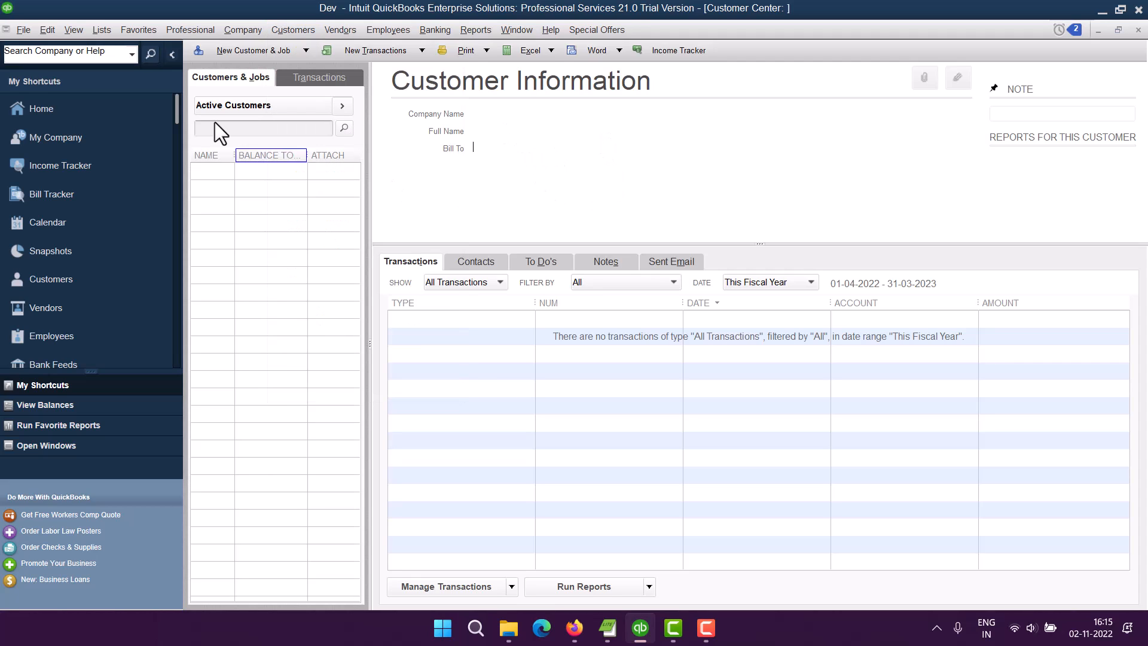
Start a new customer named Elementor LLC with an opening balance of 0.00.
click(305, 50)
click(240, 70)
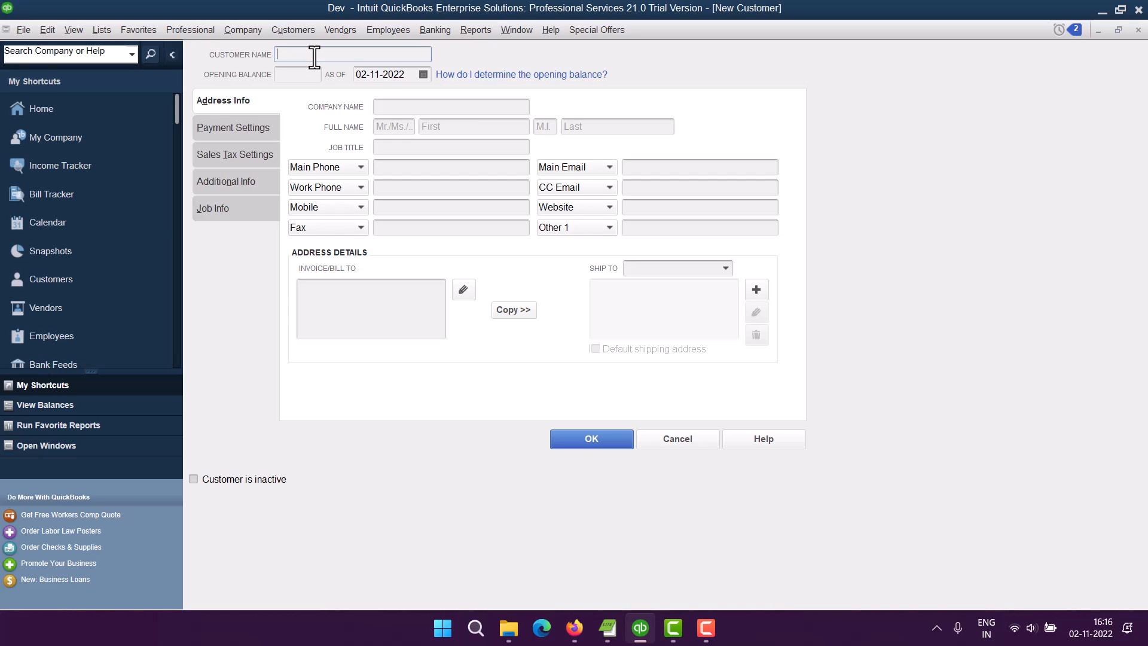
text(Elementor P)
key(BackSpace)
text(LLC)
click(317, 75)
text(00)
Copy the customer name Elementor LLC into the Company Name field.
click(387, 110)
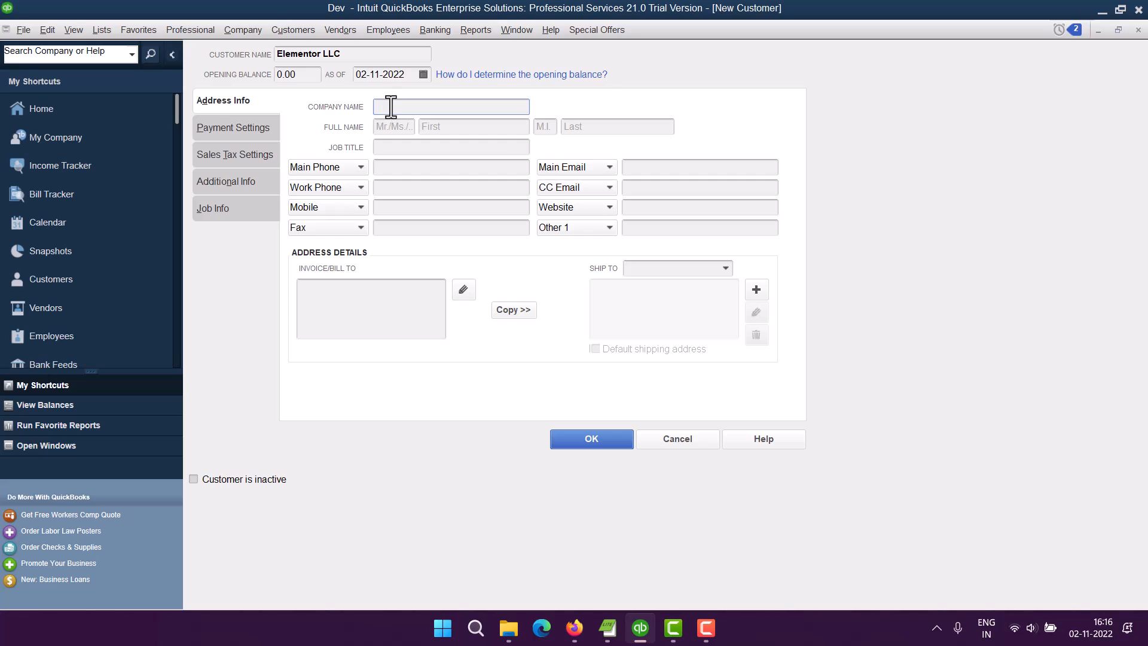
drag(338, 53, 271, 49)
key(ctrl+c)
click(409, 106)
key(ctrl+v)
Enter the customer's account number in the payment settings.
click(220, 129)
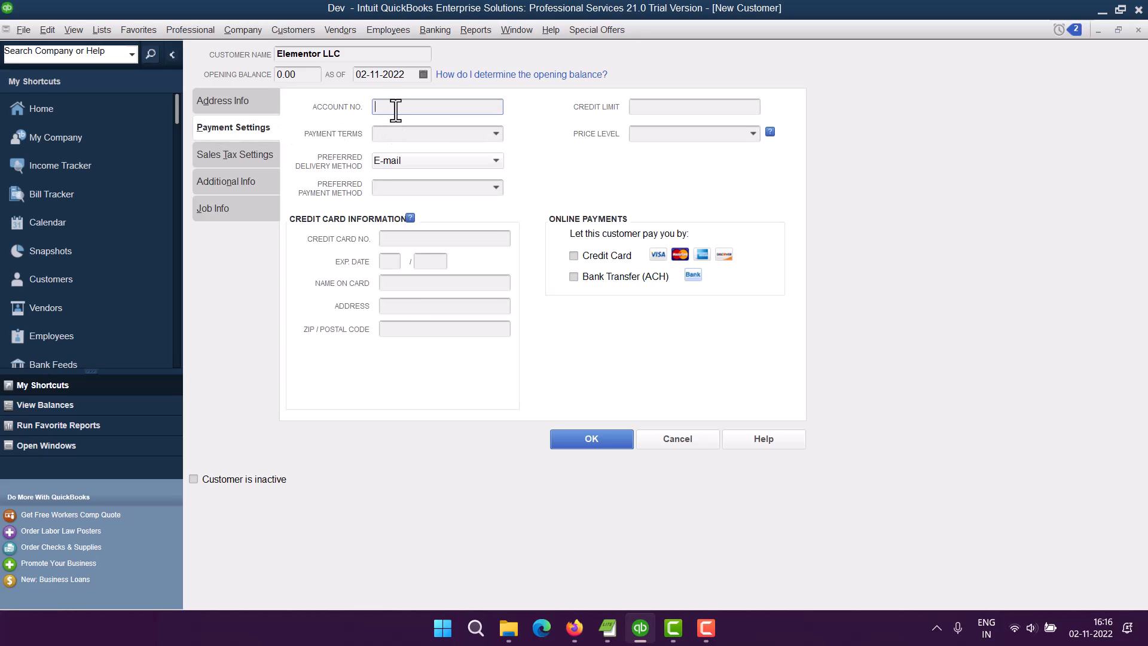
text(0012300123)
Set the customer's payment terms to Net 60, keeping E-mail as the delivery method.
click(497, 134)
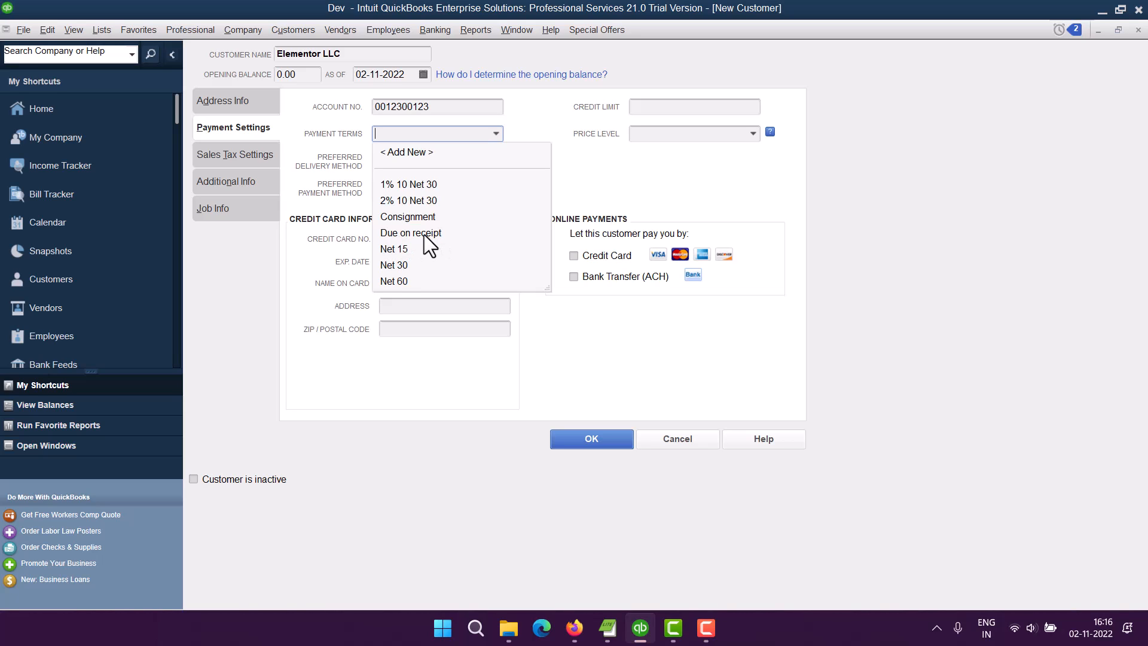
click(395, 281)
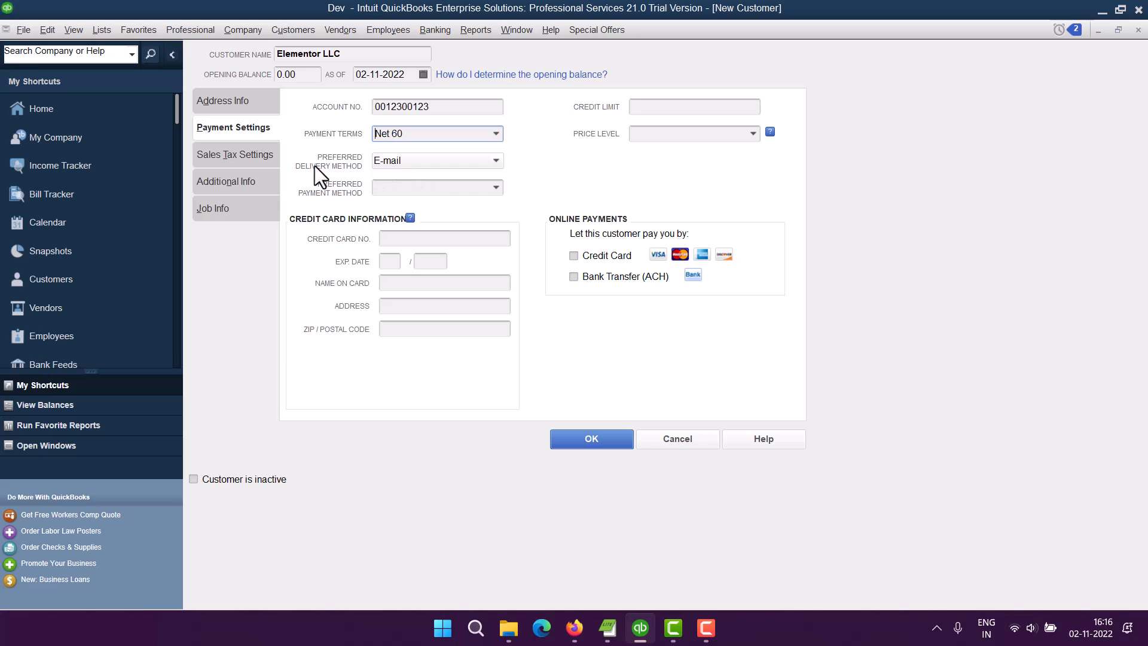
click(414, 162)
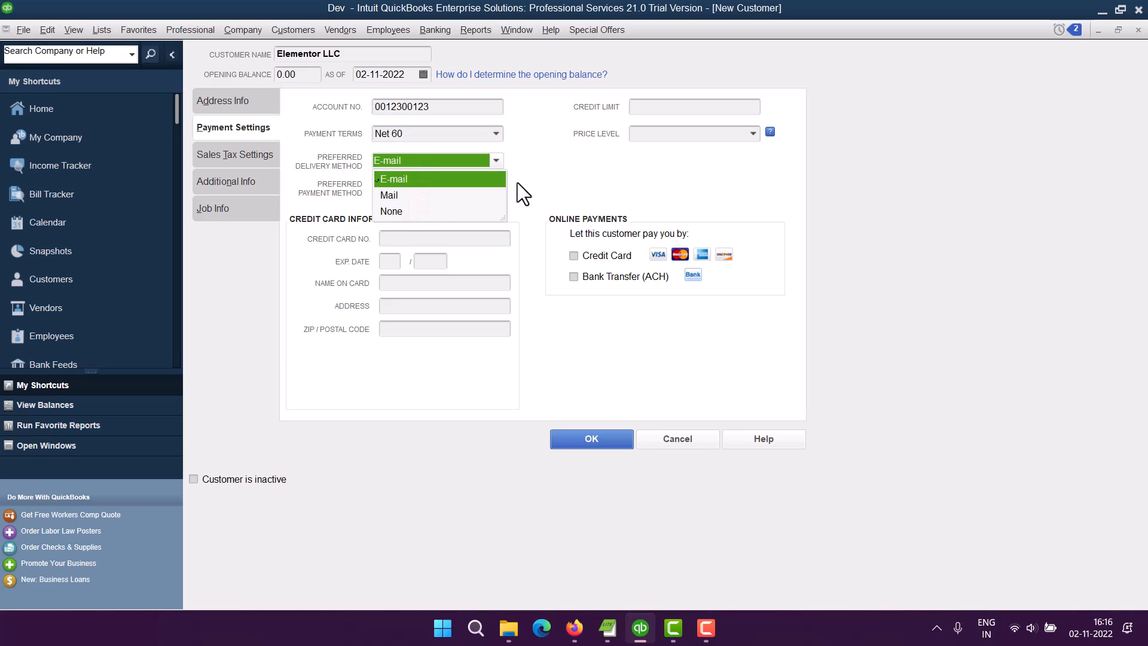
click(537, 193)
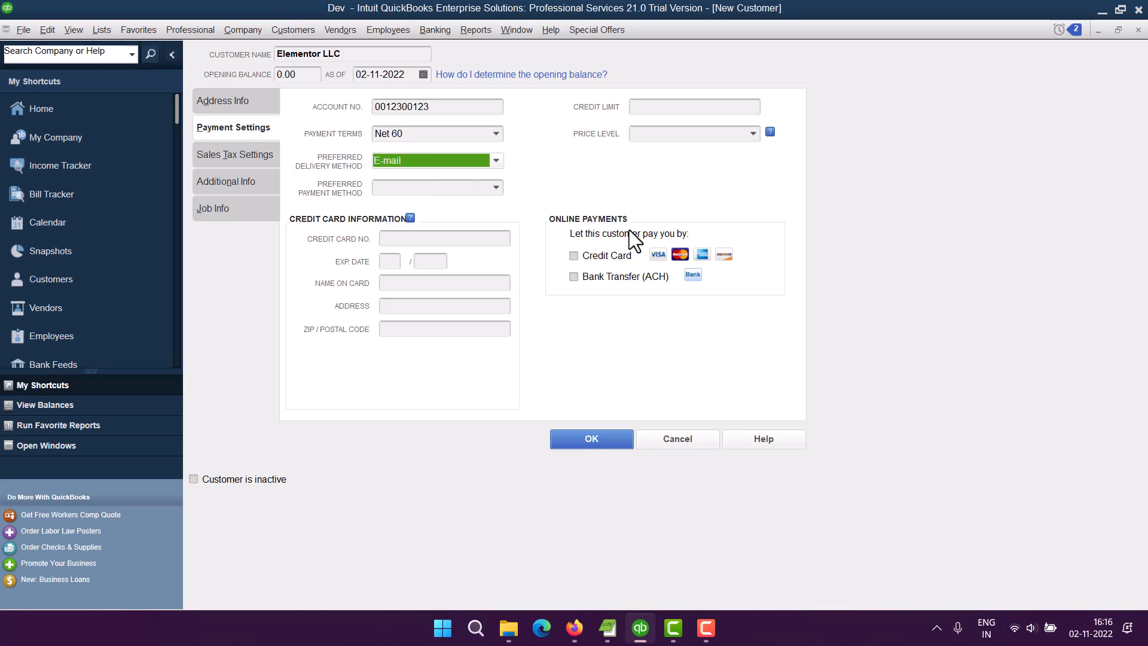
Try to allow online credit card payments, declining to enable online payment.
click(574, 256)
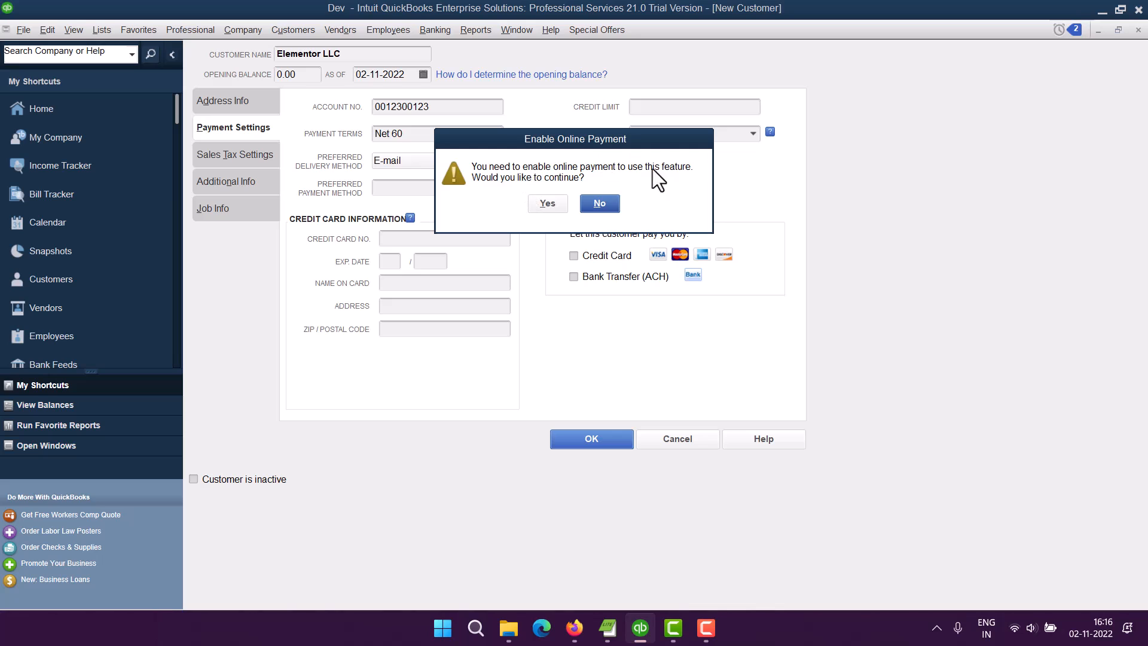
click(605, 202)
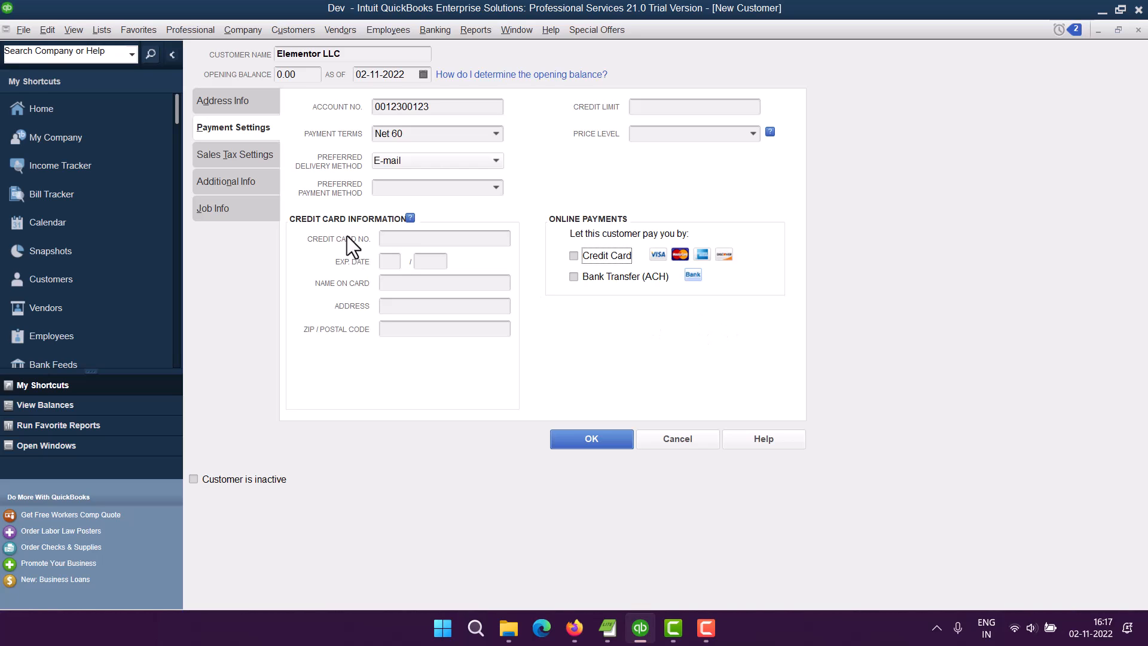
Set the customer type to Retail in the additional customer info.
click(238, 155)
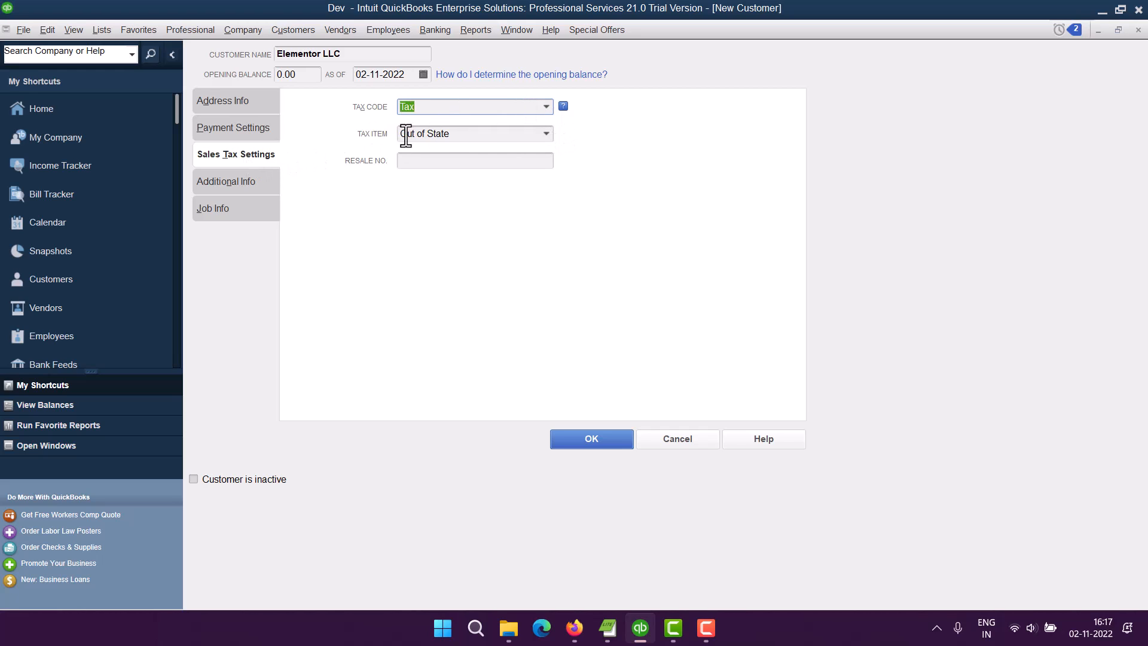
click(225, 180)
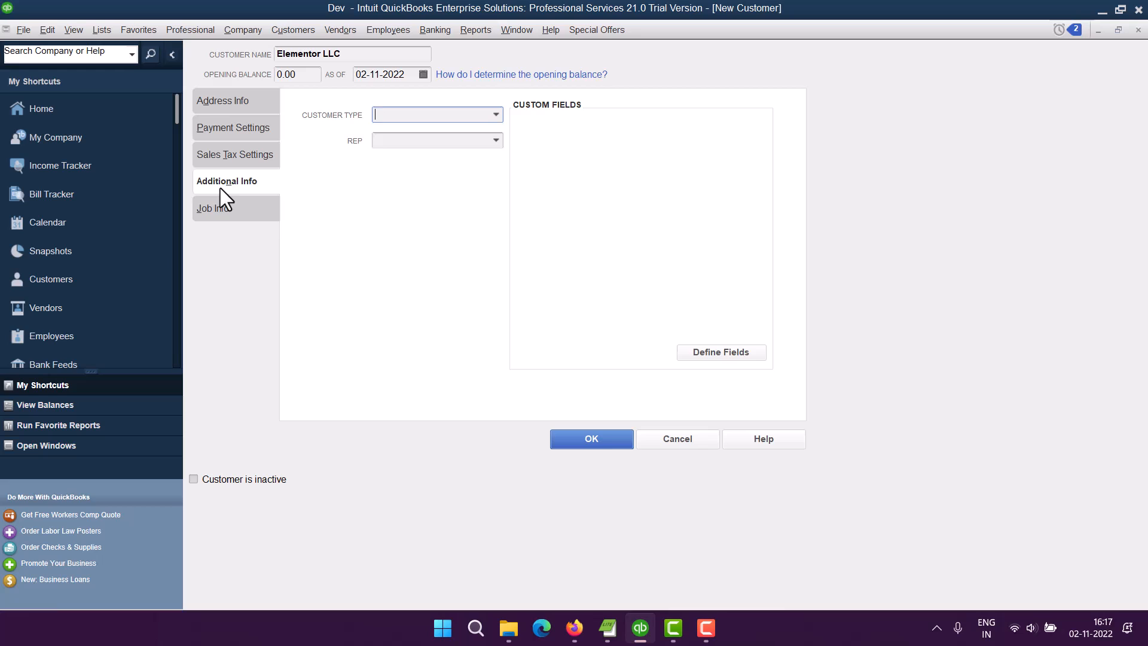
click(496, 116)
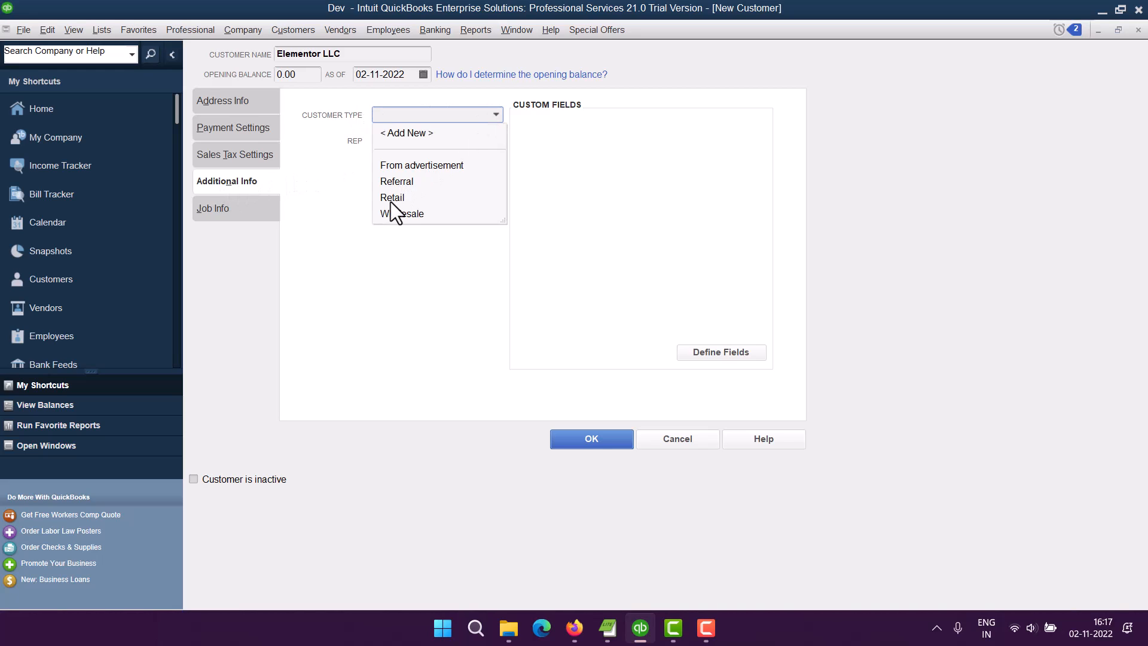
click(396, 199)
click(497, 139)
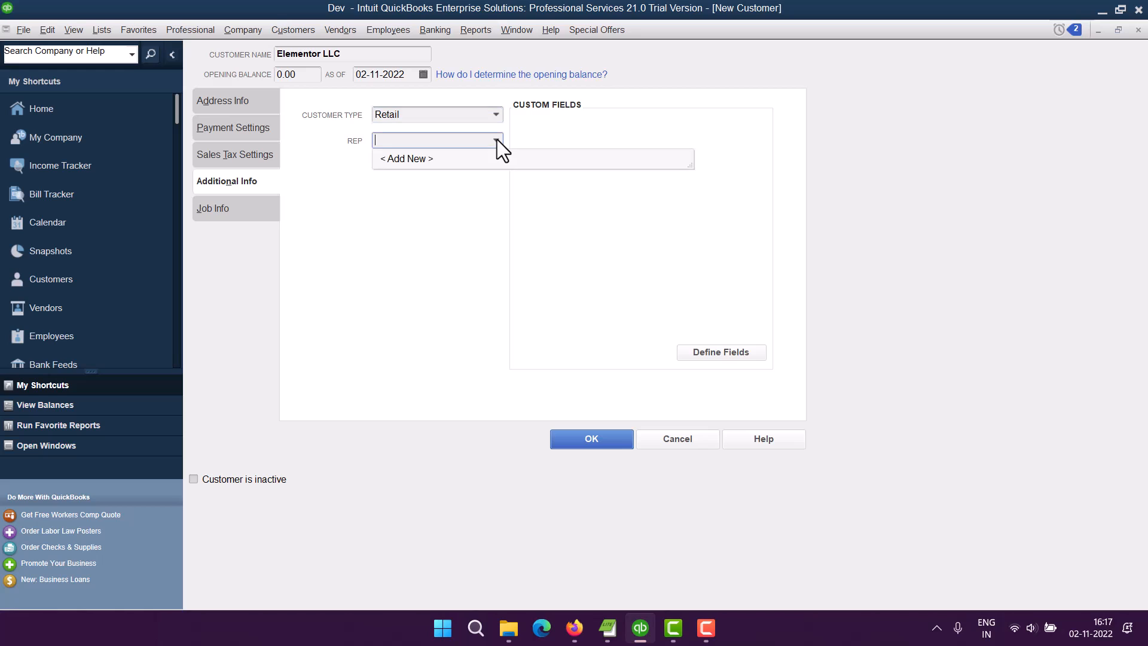
click(349, 195)
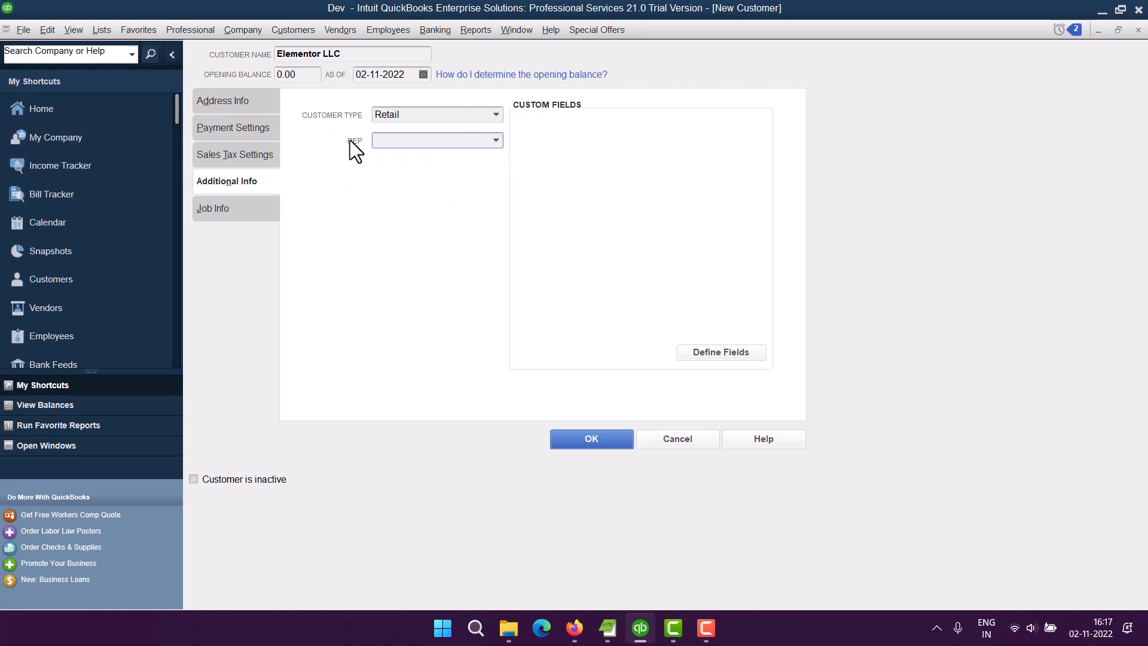
Enter Service as the job description.
click(216, 217)
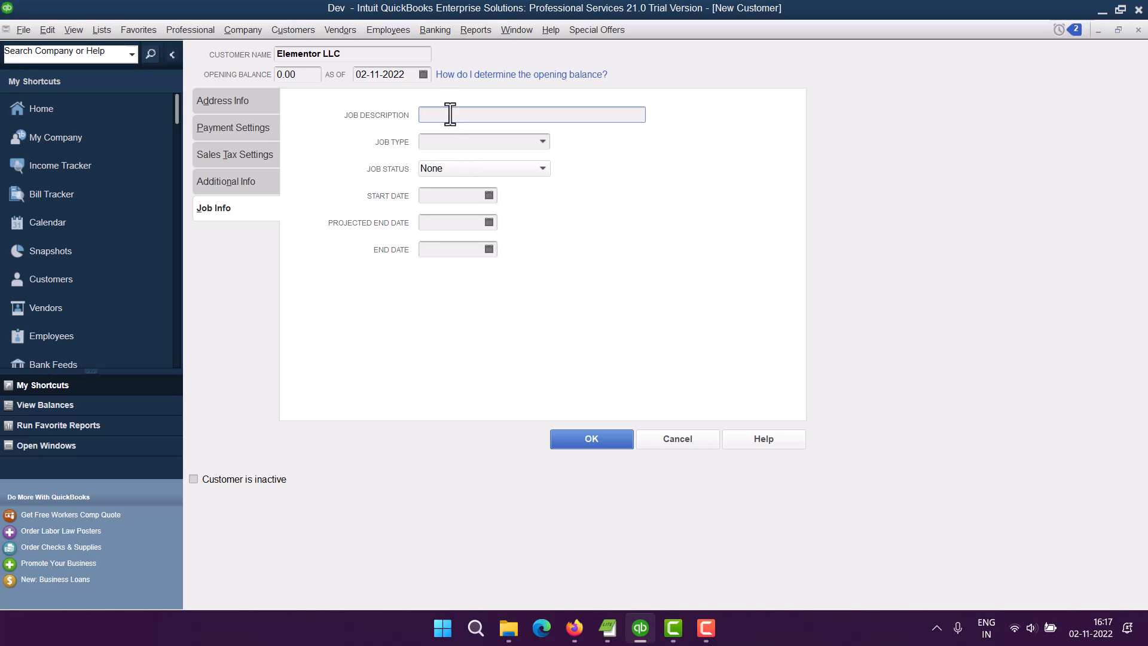
text(Service)
Set the job type to Commercial and job status to In progress, then save the customer.
click(543, 141)
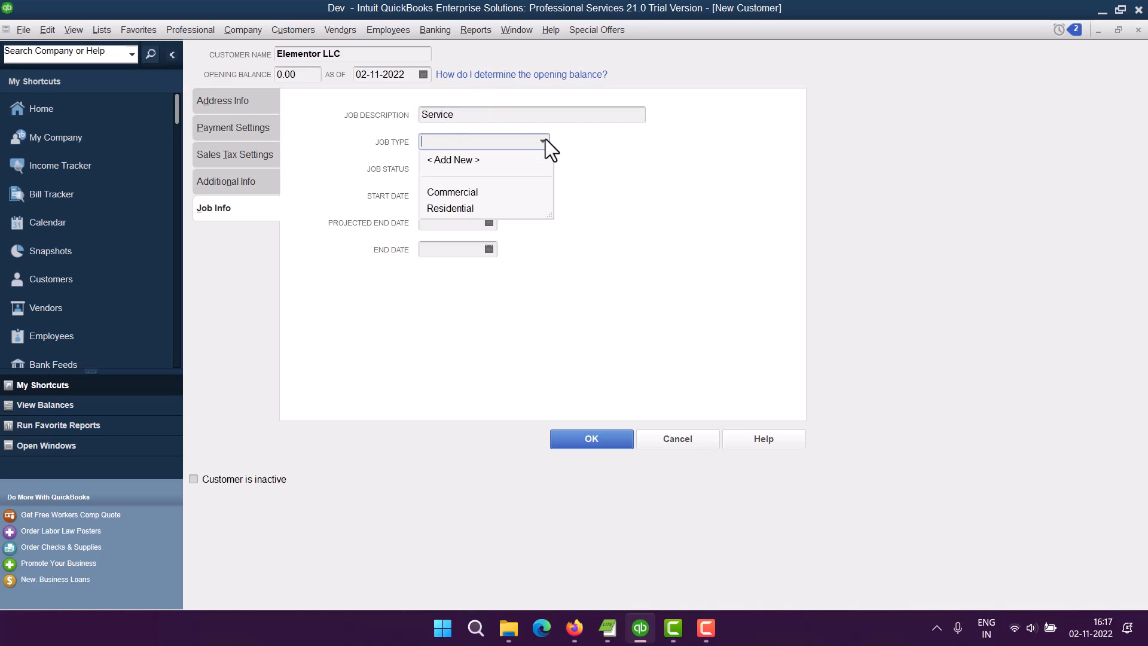
click(466, 192)
click(544, 168)
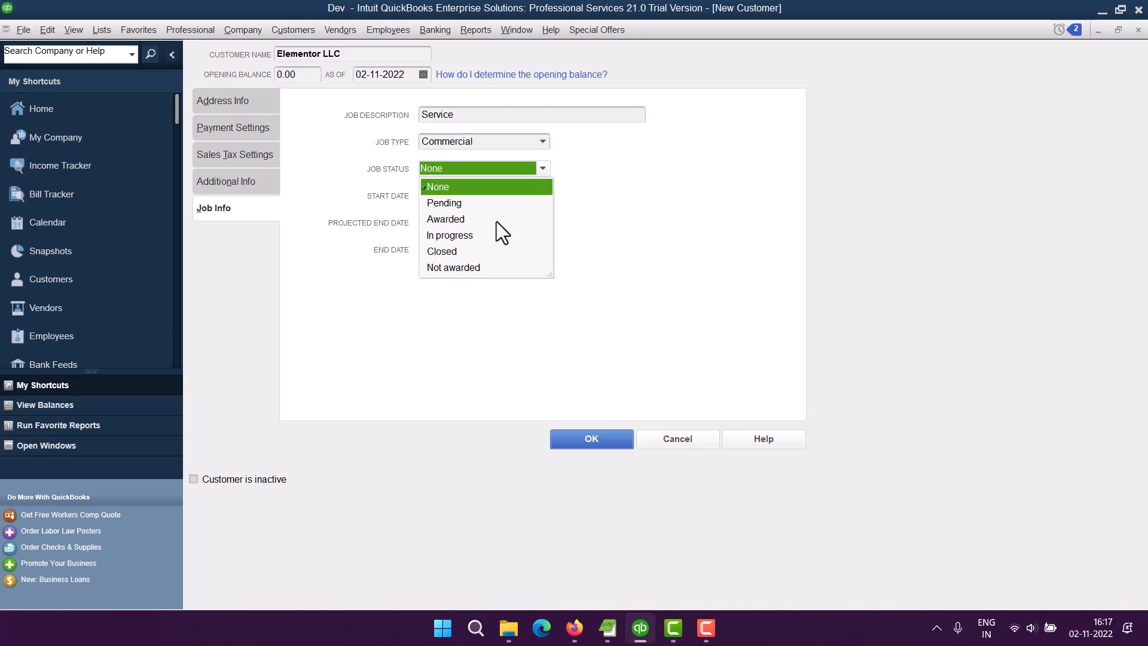
click(476, 234)
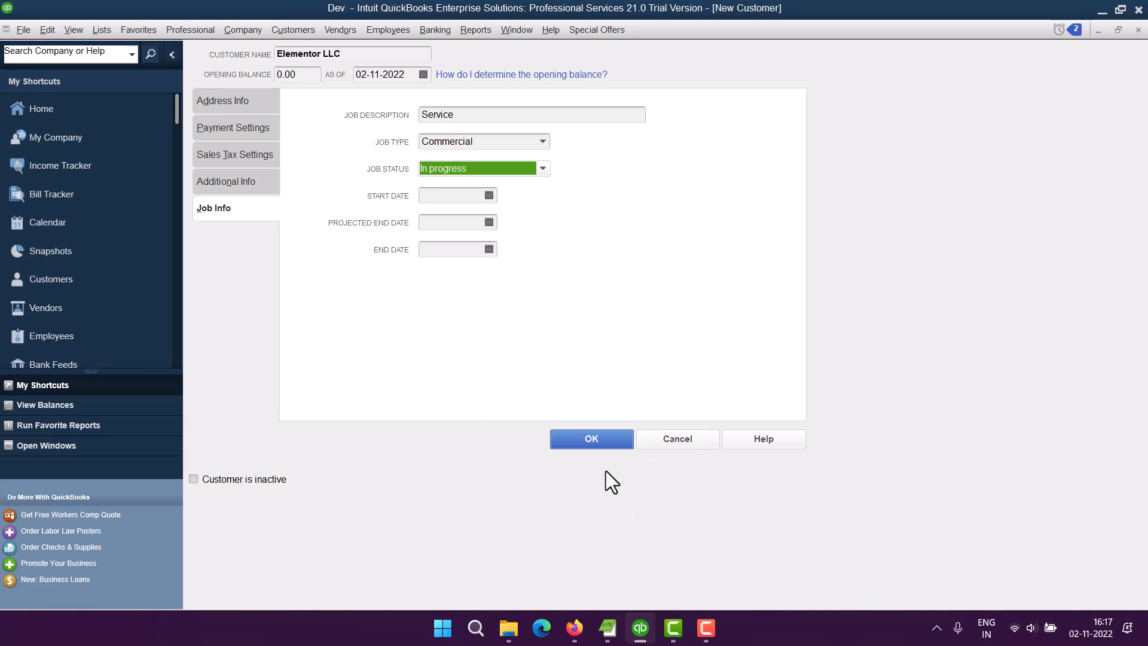
click(591, 441)
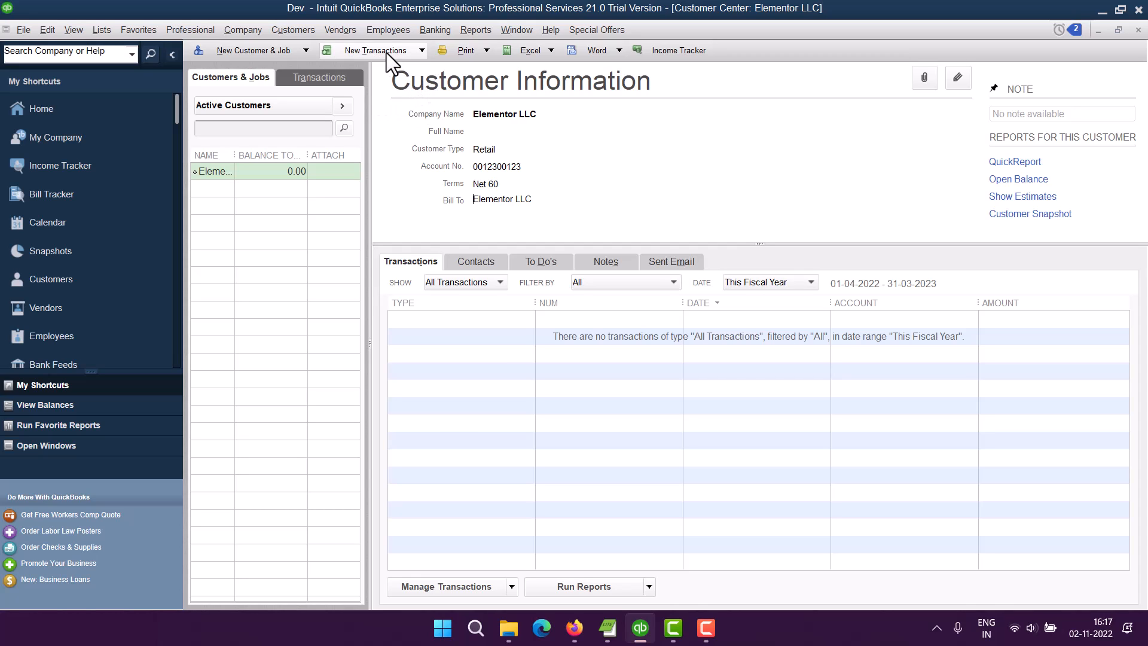
Create a new sales receipt for Elementor LLC, leaving the class empty.
click(421, 52)
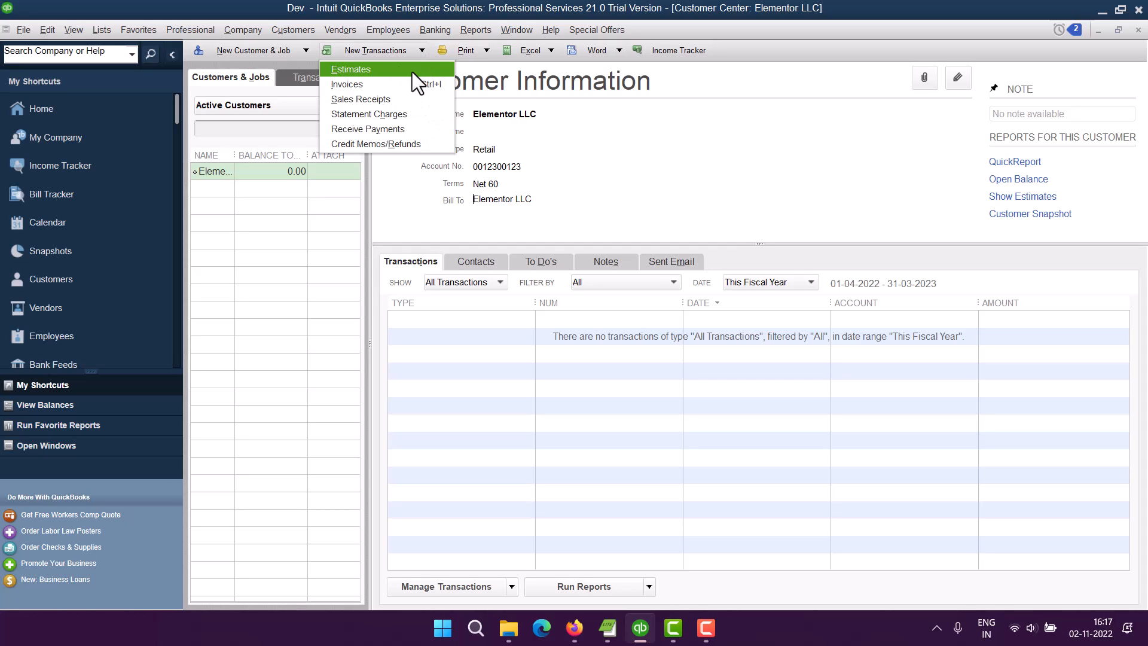
click(360, 98)
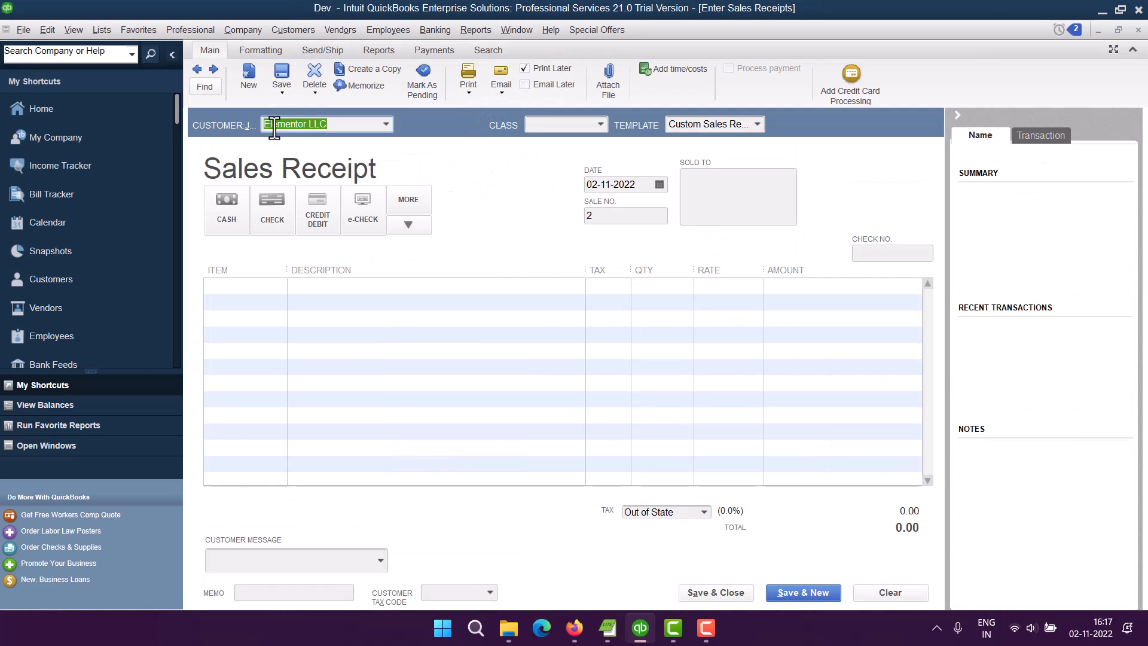
click(598, 124)
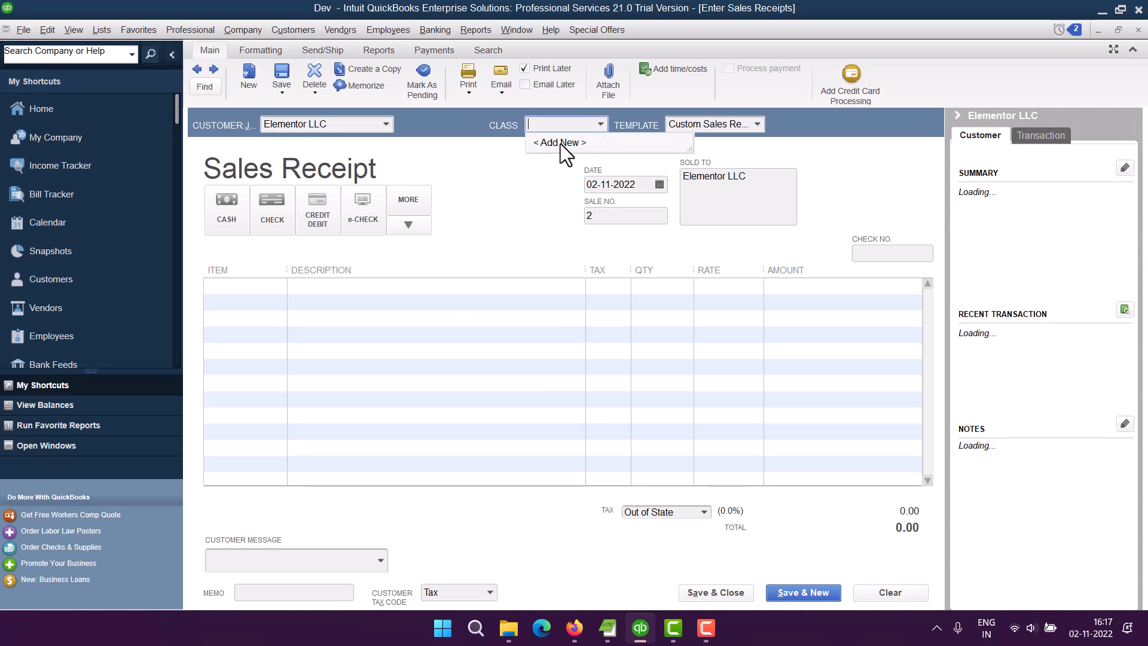
click(536, 188)
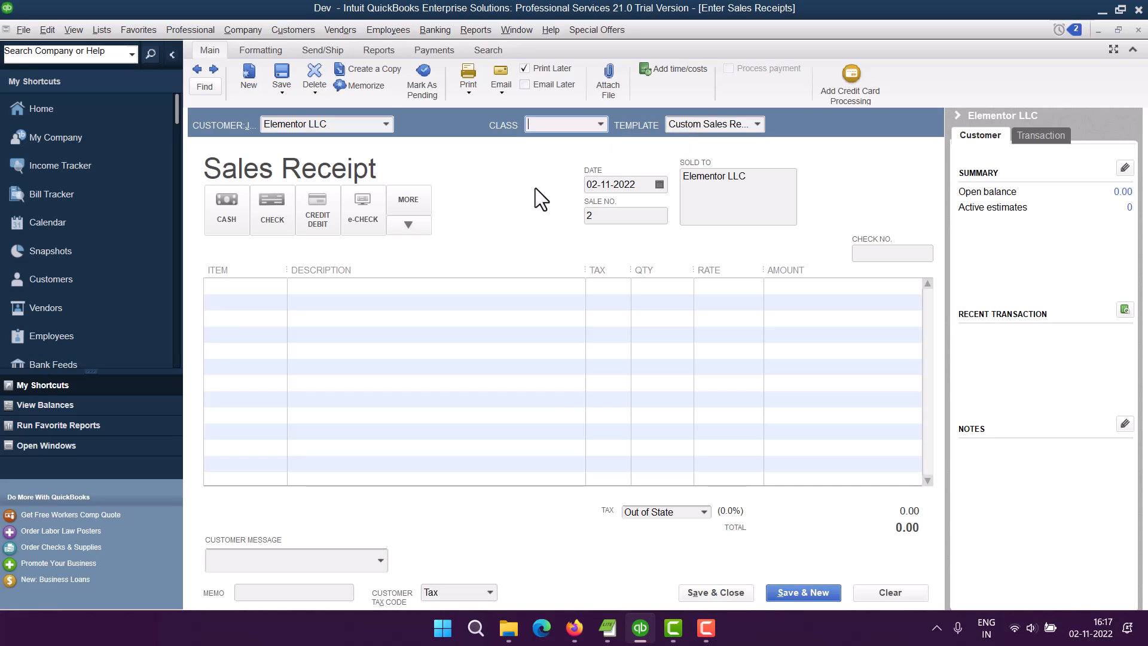
Add a DBA item line described as SQL Server Consulting.
click(238, 287)
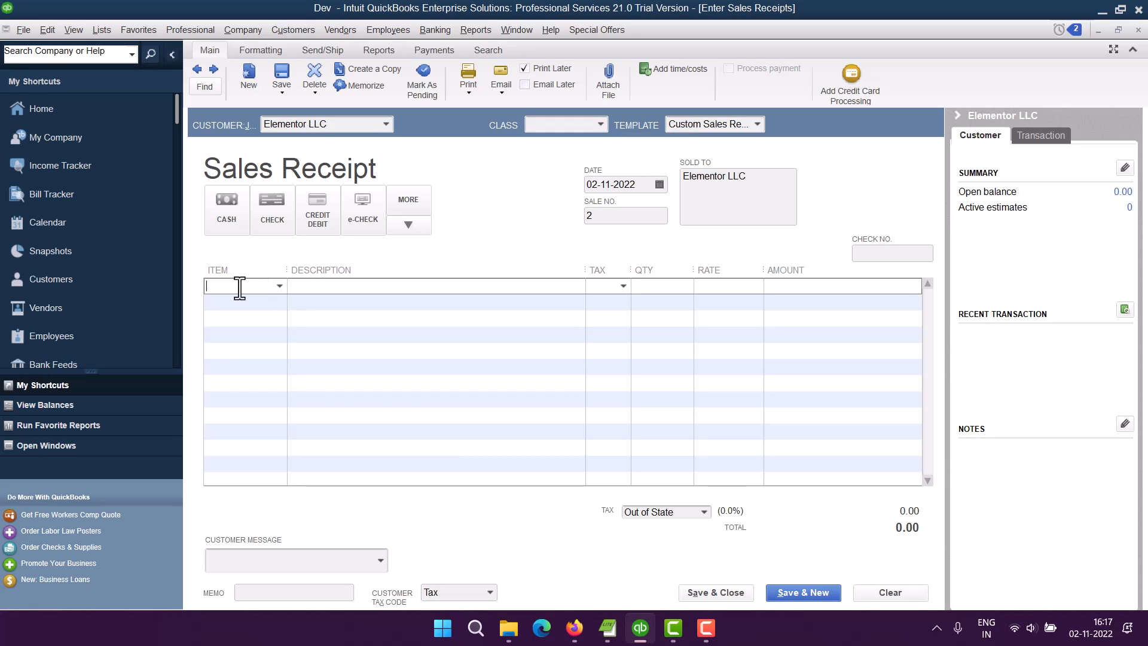
click(280, 287)
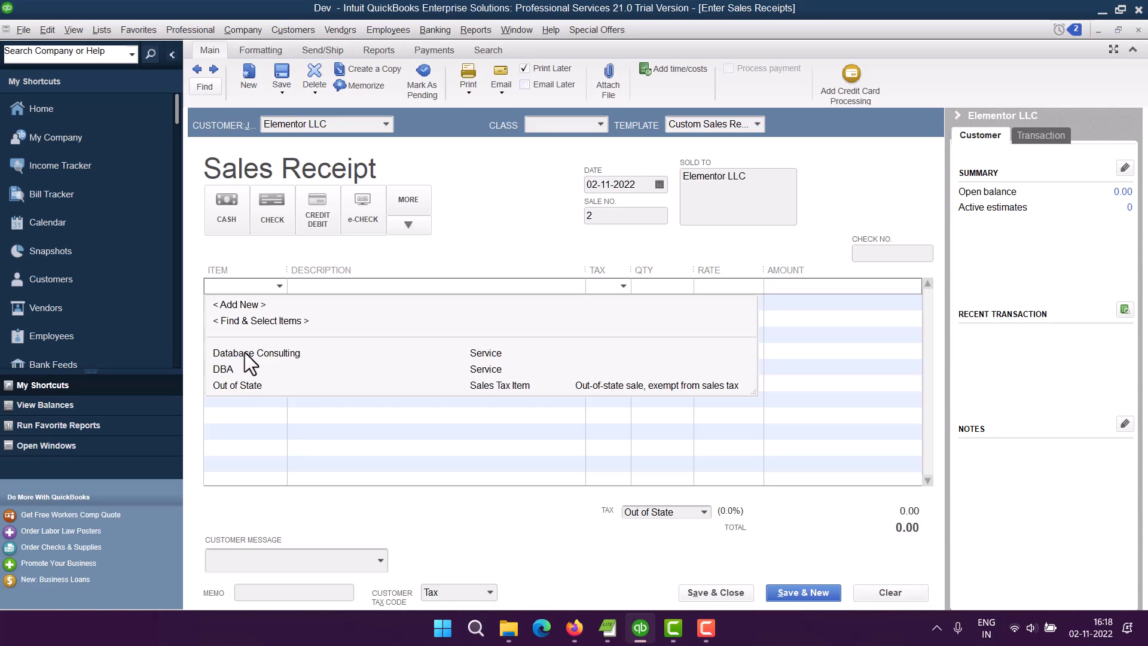
click(225, 369)
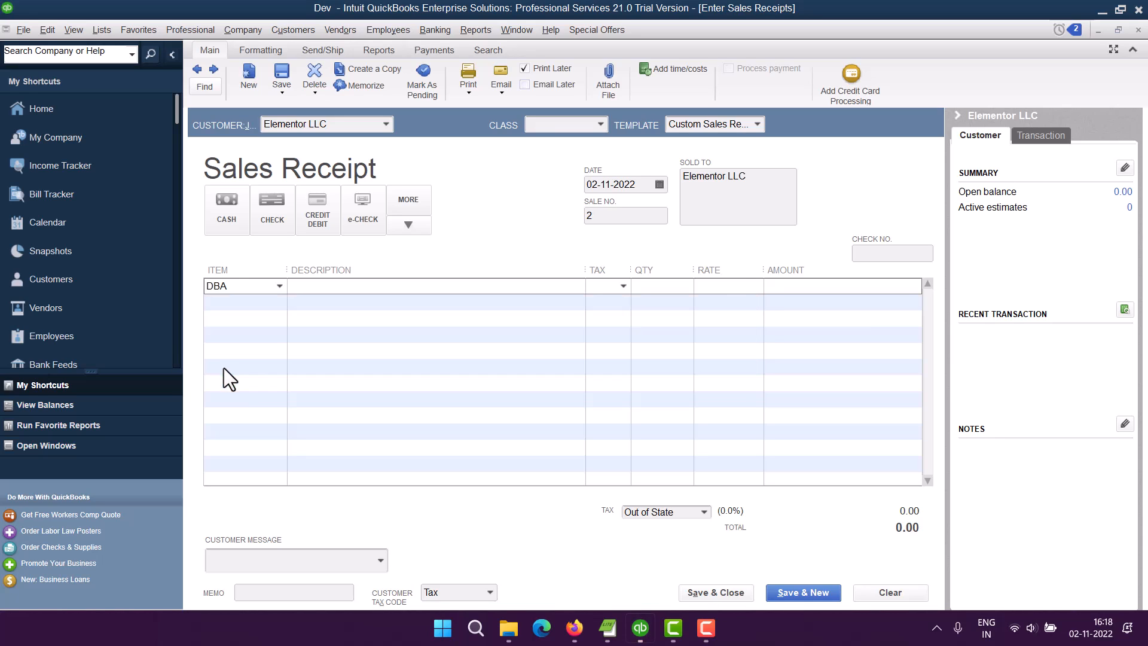
click(345, 287)
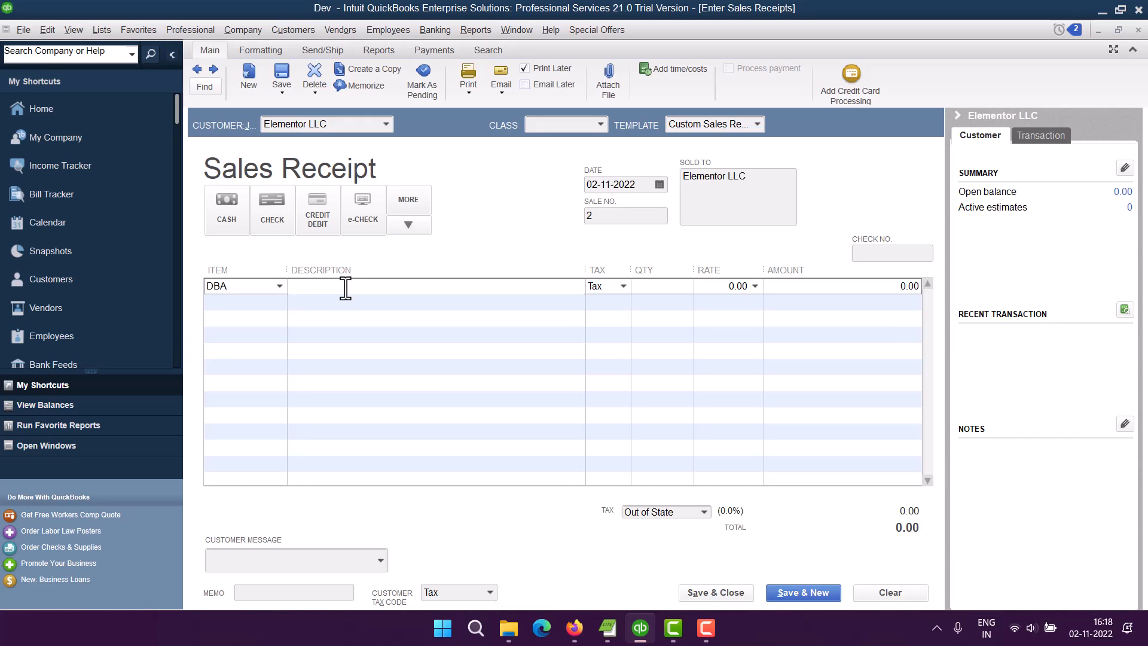
text(SQL Server Consulting)
Set the line's quantity to 5 and its rate to 250.
click(658, 290)
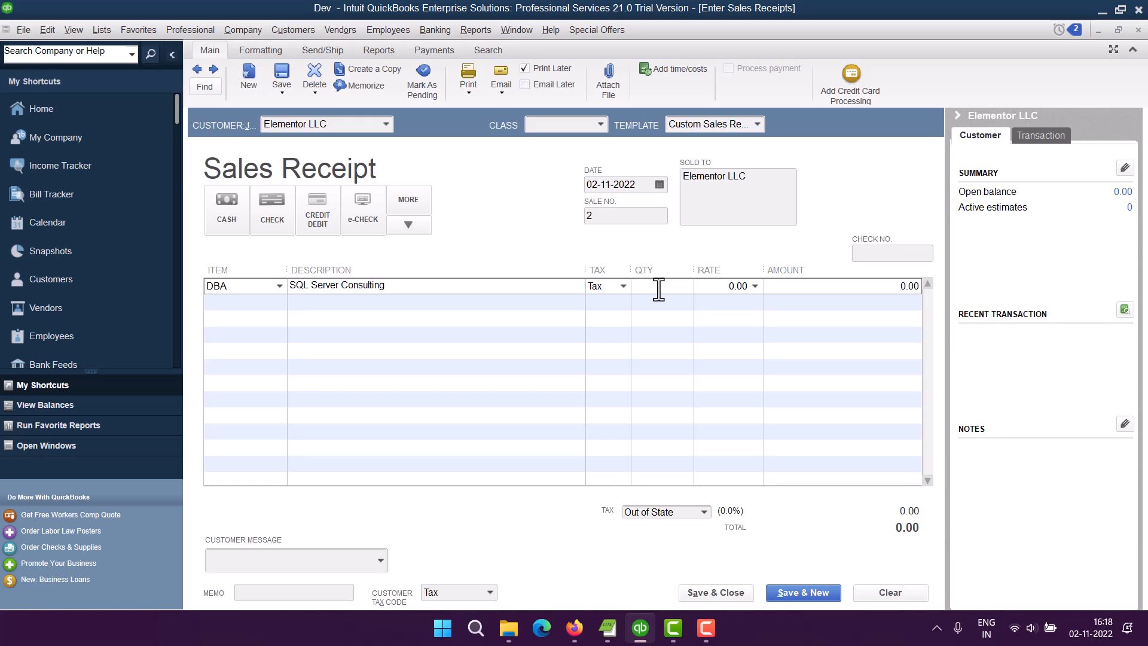
text(5)
click(731, 287)
text(250)
key(Delete)
key(Delete)
click(717, 327)
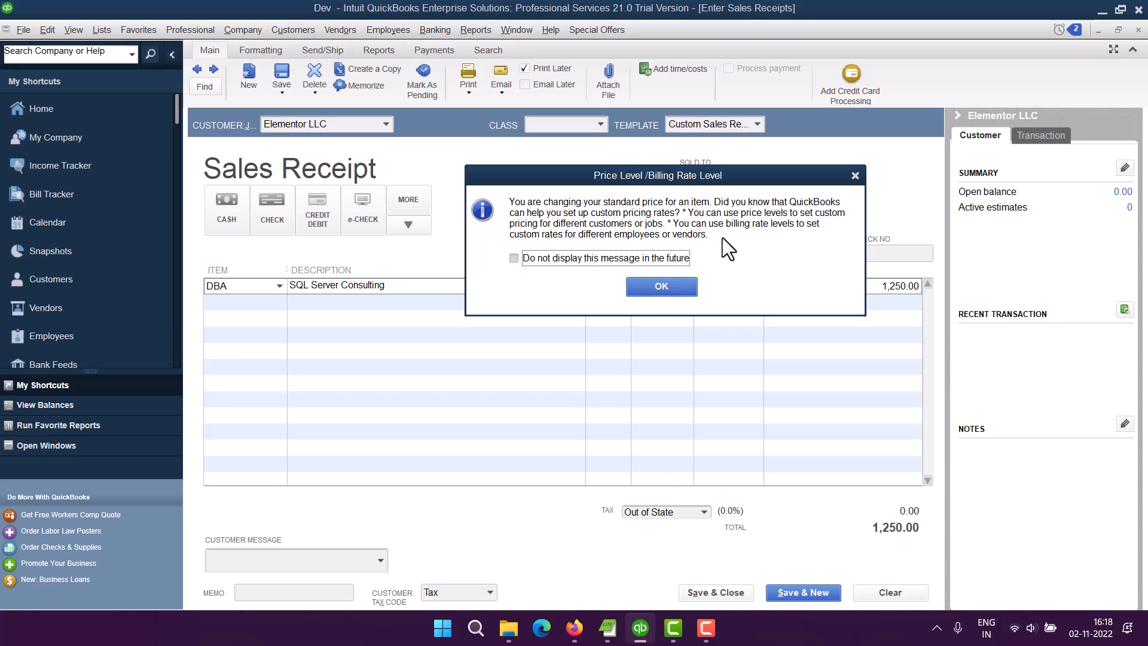
Dismiss the price level notice and check the customer and transaction summaries in the side panel.
click(684, 285)
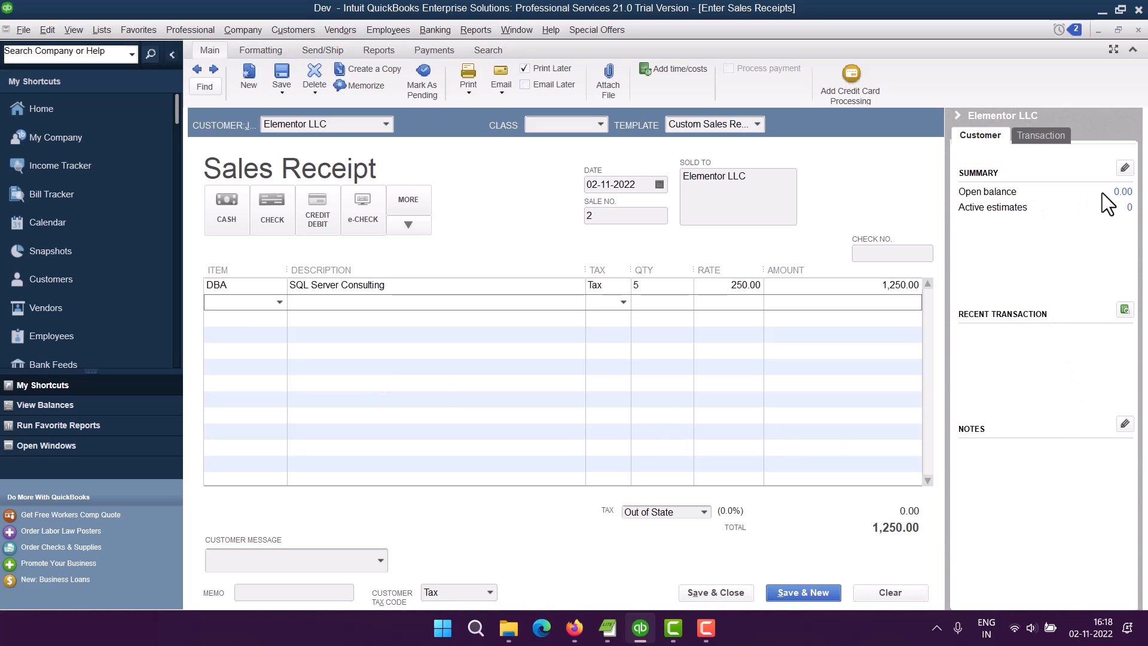
click(1039, 138)
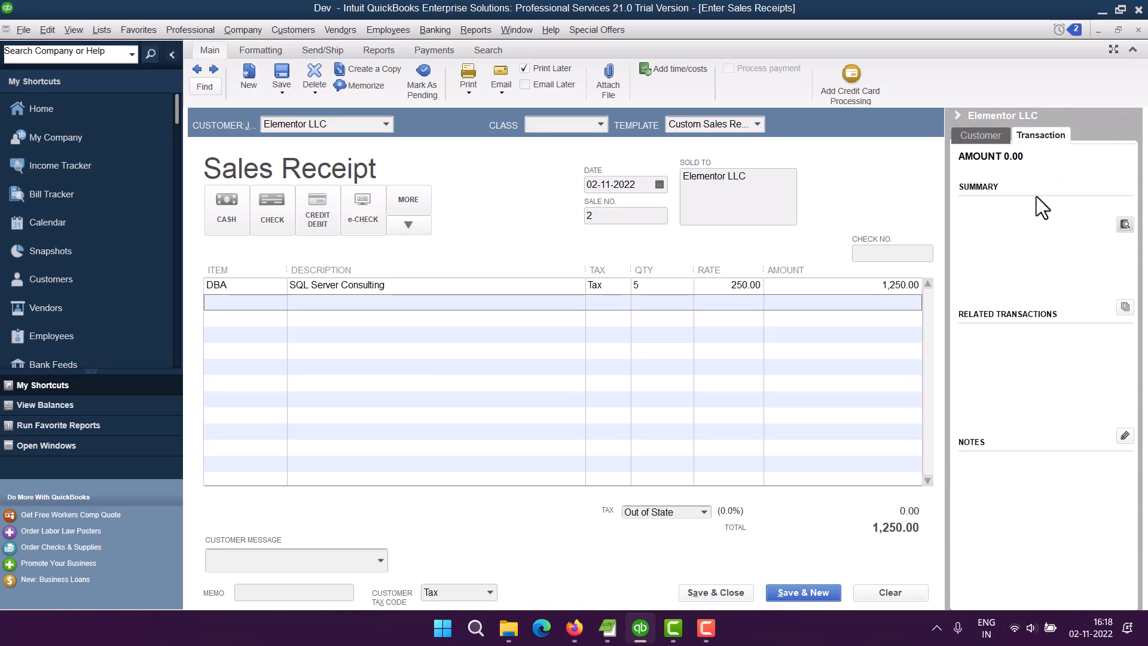
click(984, 138)
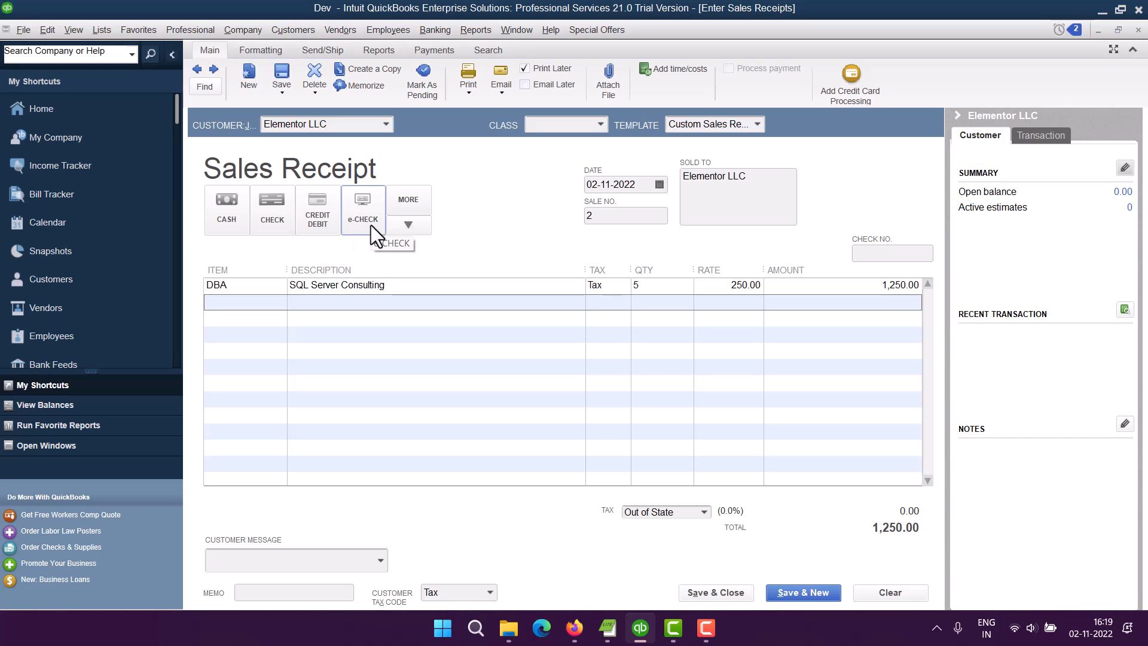
Inspect the available payment methods and sales tax item options, leaving both unchanged.
click(406, 226)
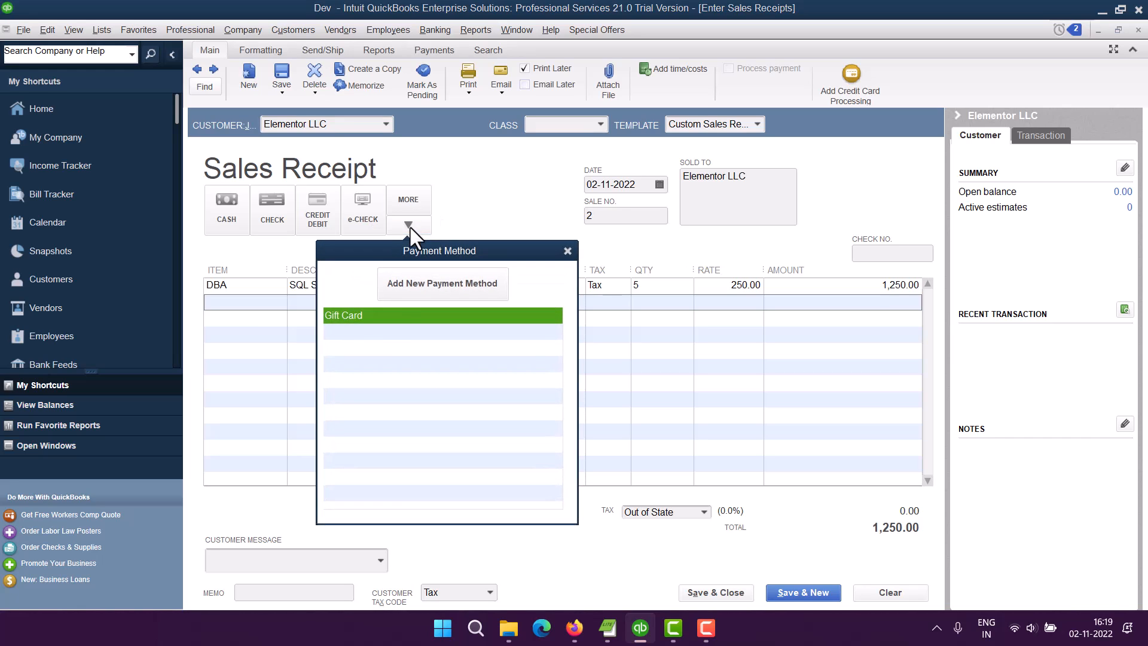
click(563, 250)
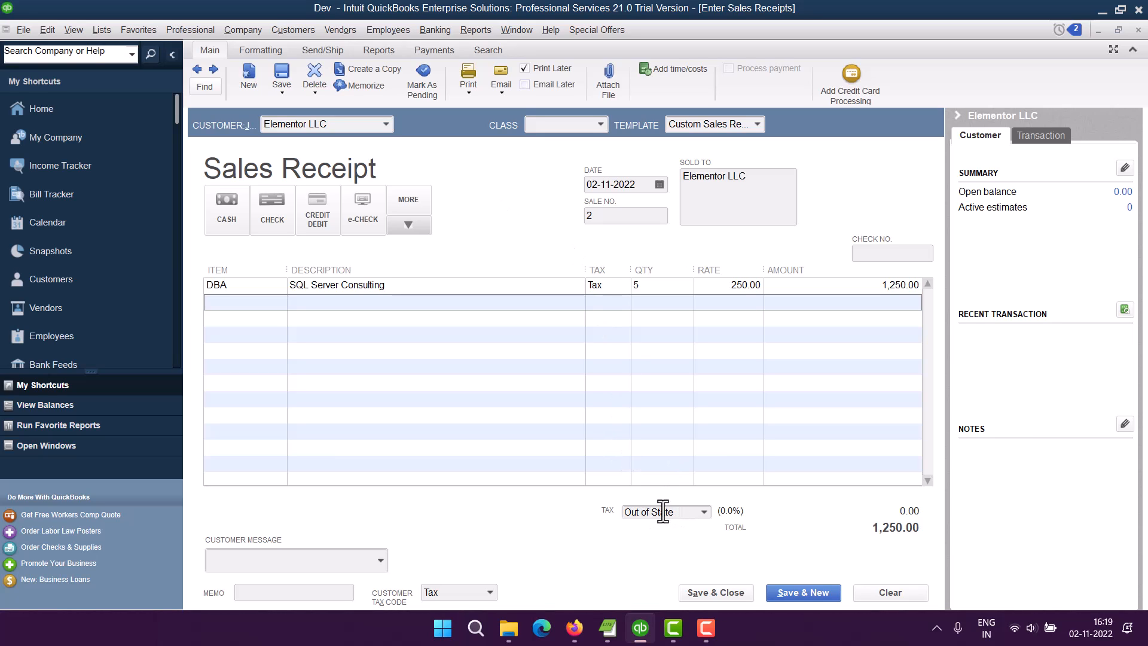
click(705, 512)
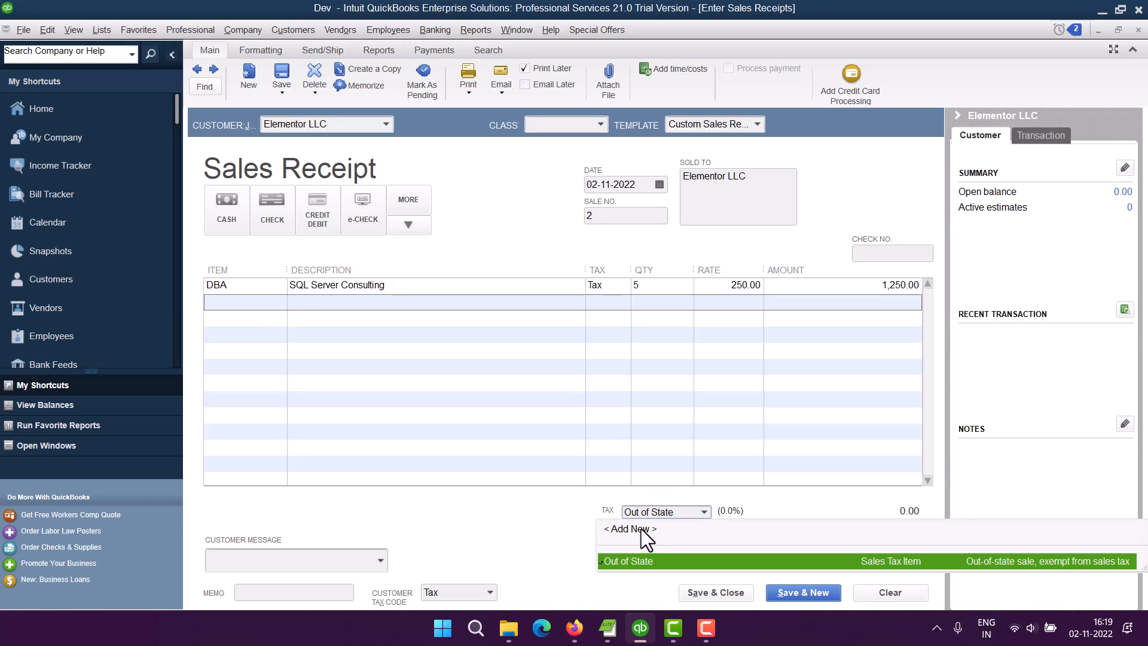
click(562, 502)
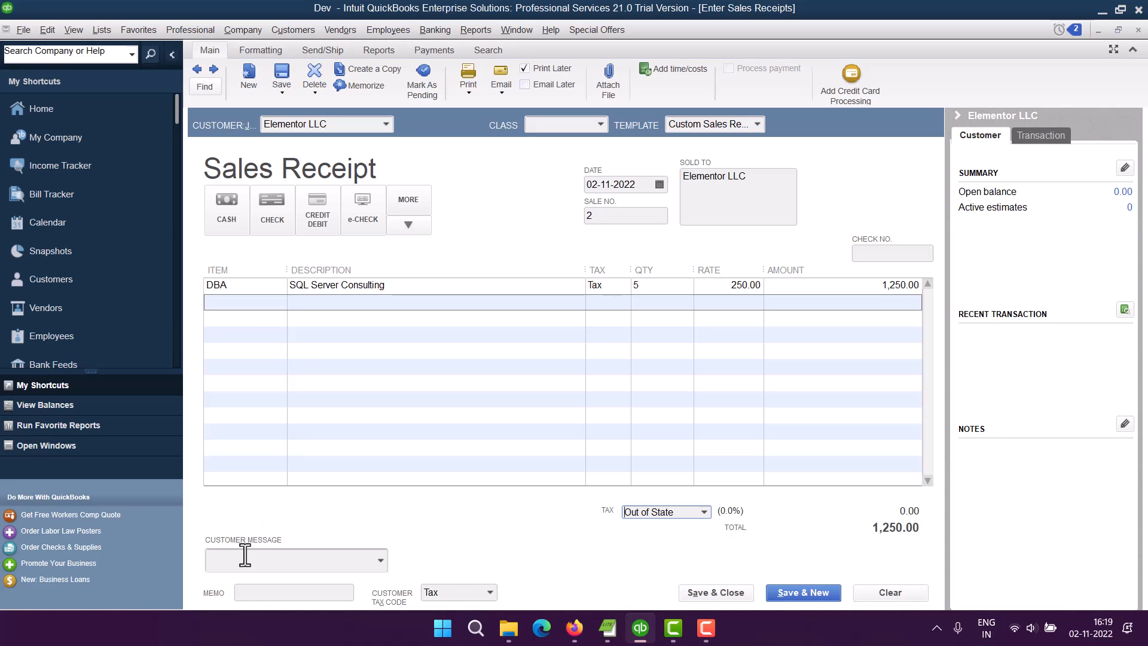
Set the customer message to "All work is complete!" and leave the memo empty.
click(383, 562)
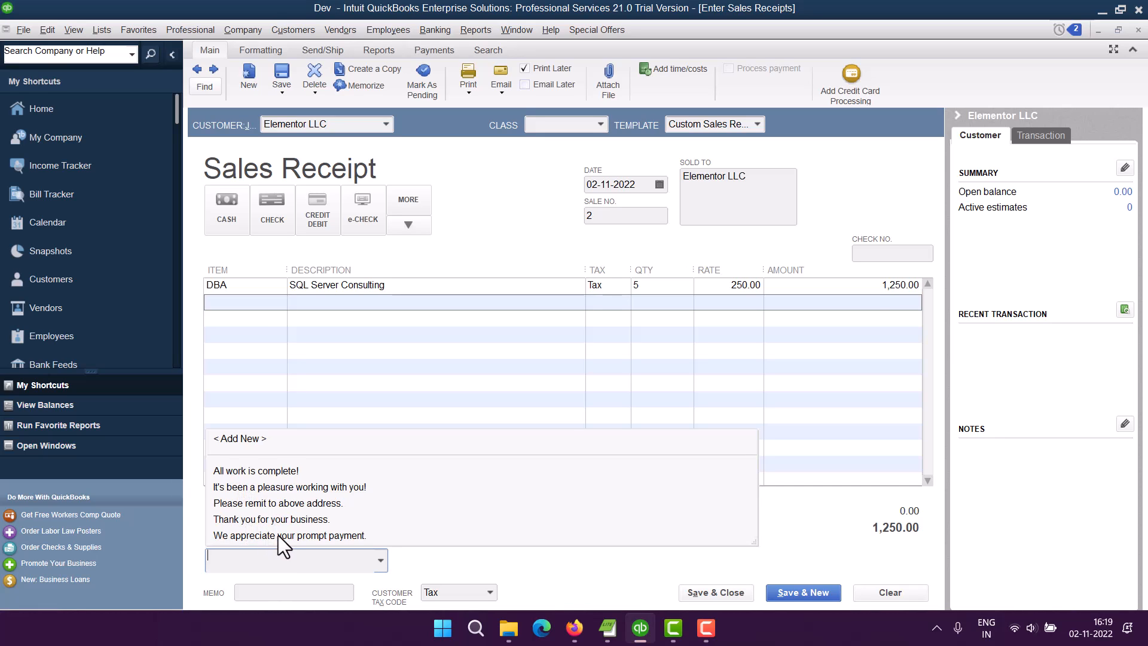
click(277, 474)
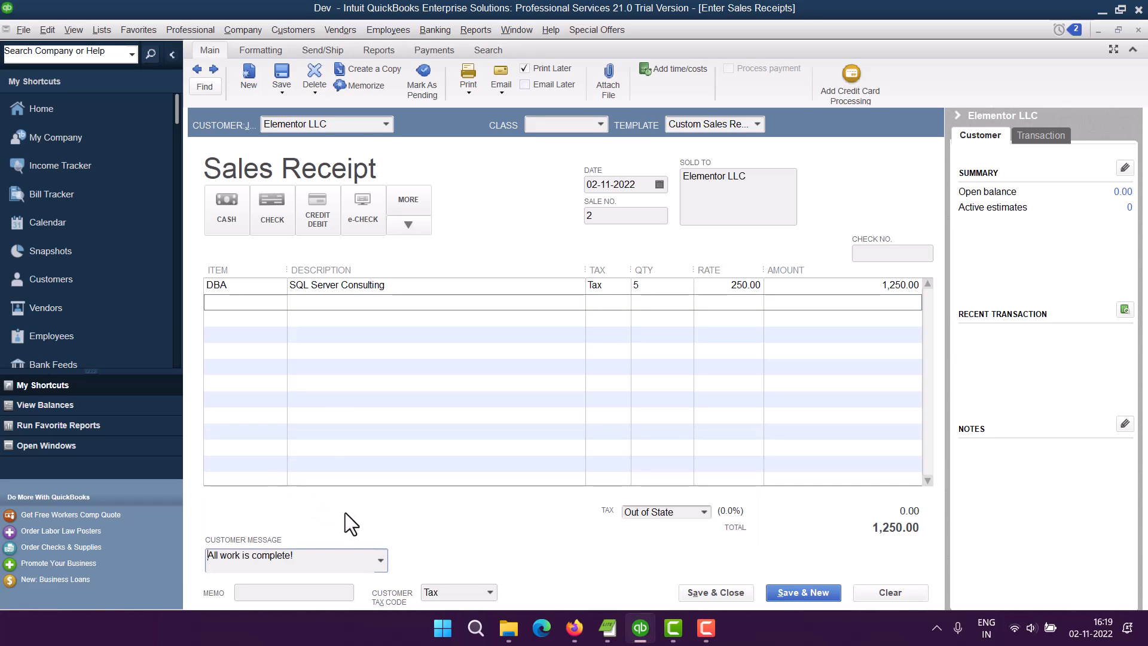
click(283, 593)
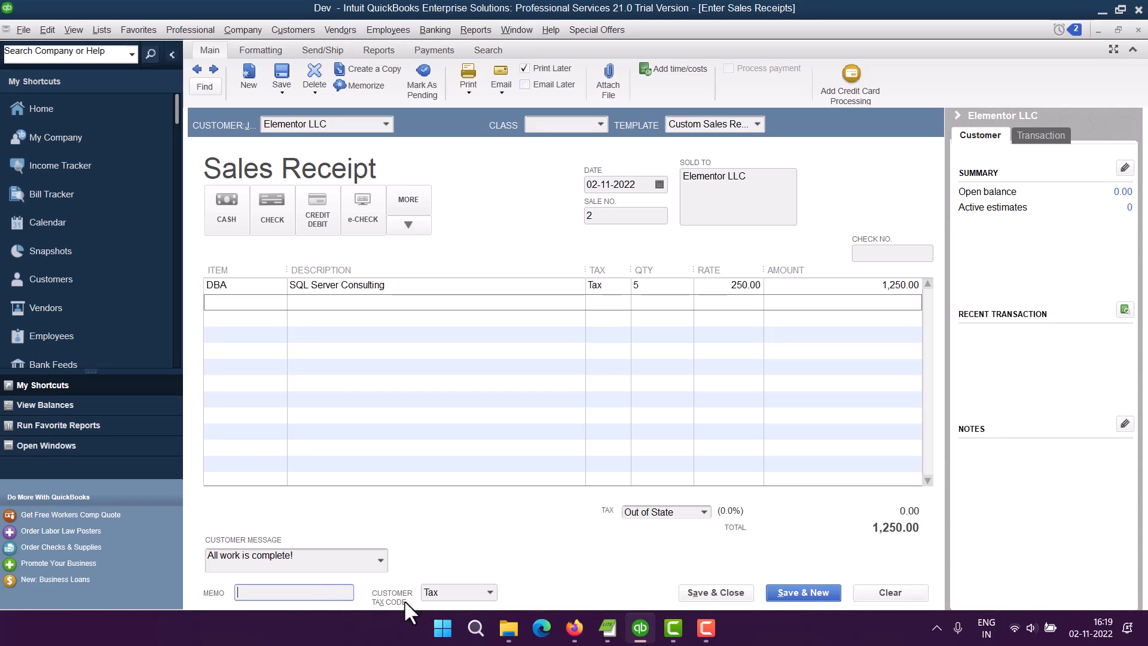
Set the customer tax code to Tax and save and close the sales receipt.
click(488, 594)
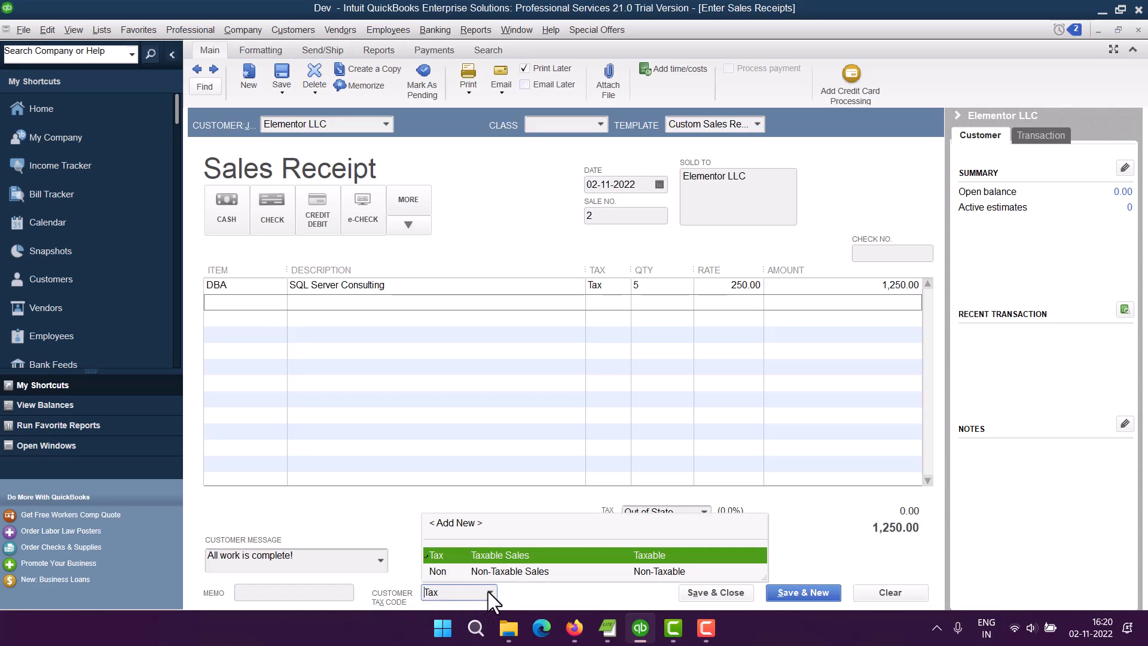
click(482, 554)
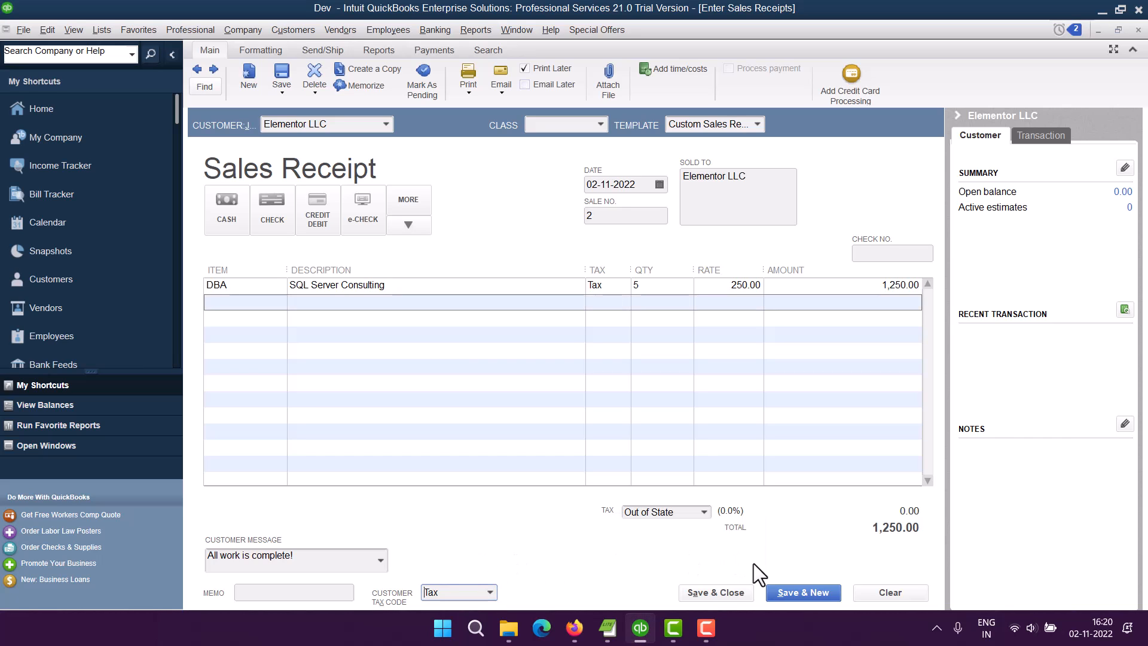
click(730, 593)
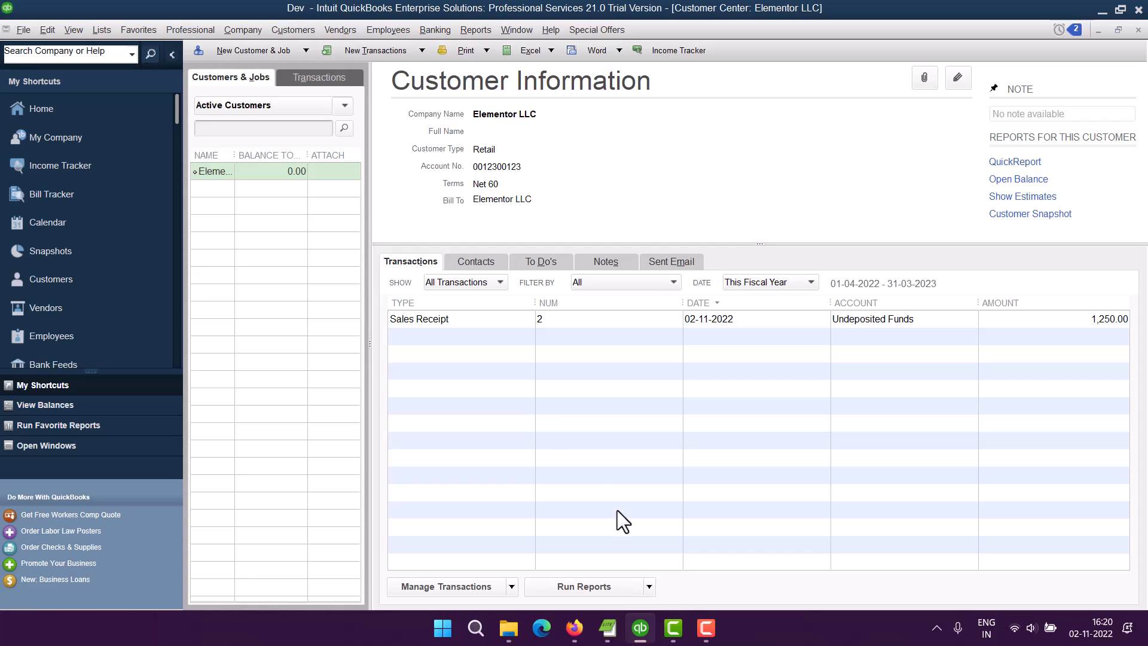
Select the saved sales receipt in Elementor LLC's transactions and begin another new sales receipt.
click(465, 318)
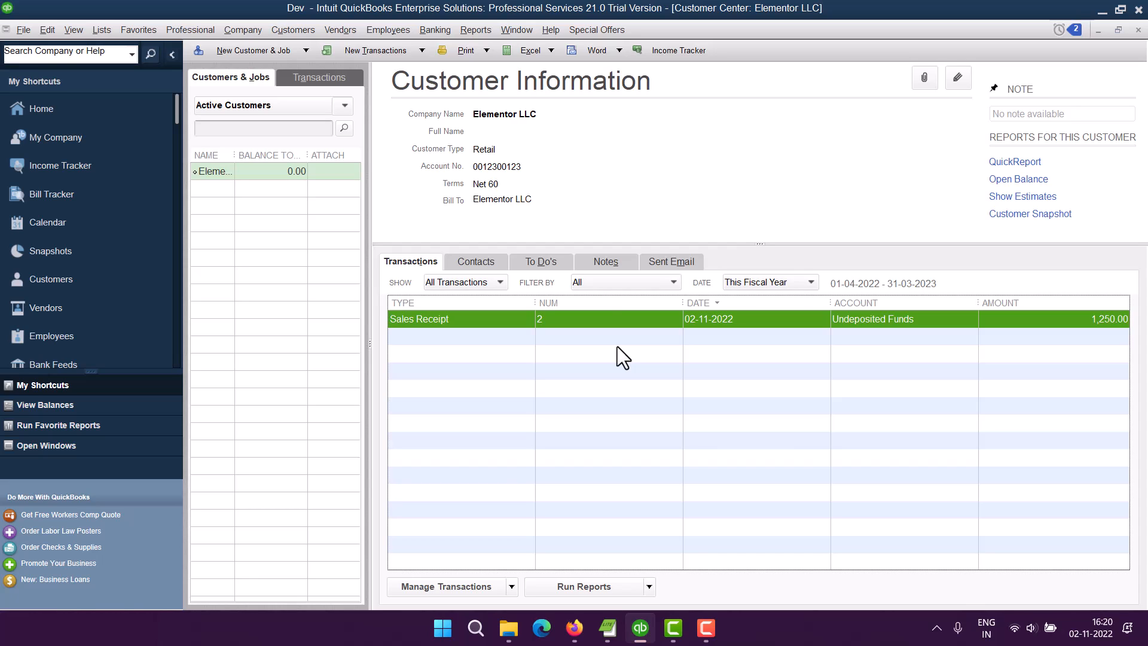
click(421, 49)
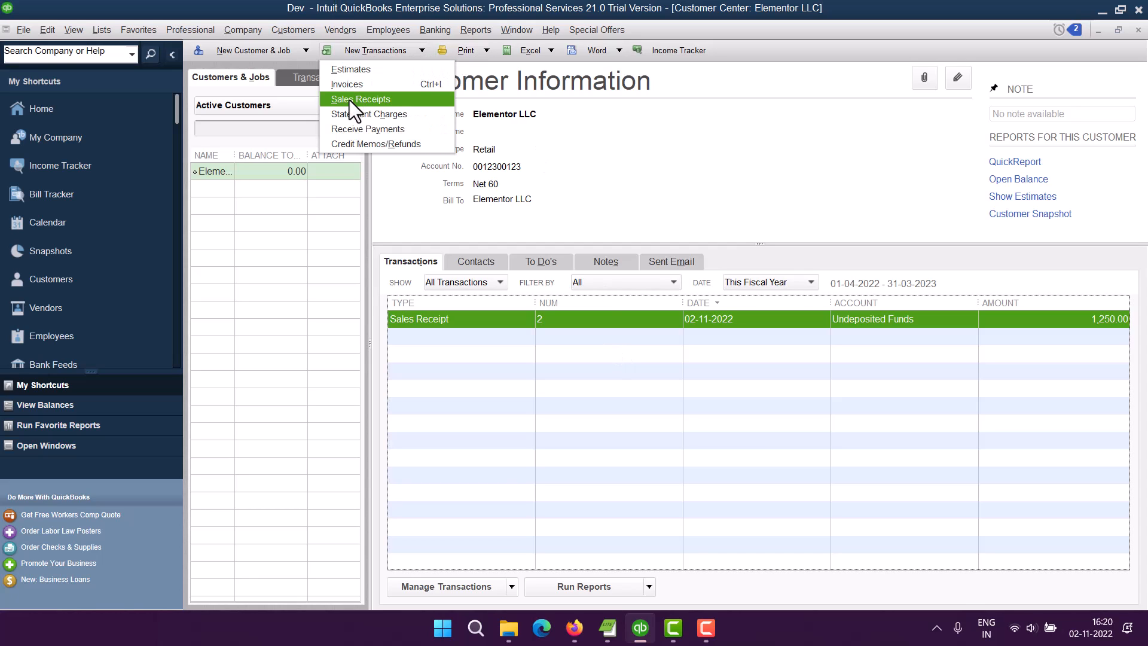